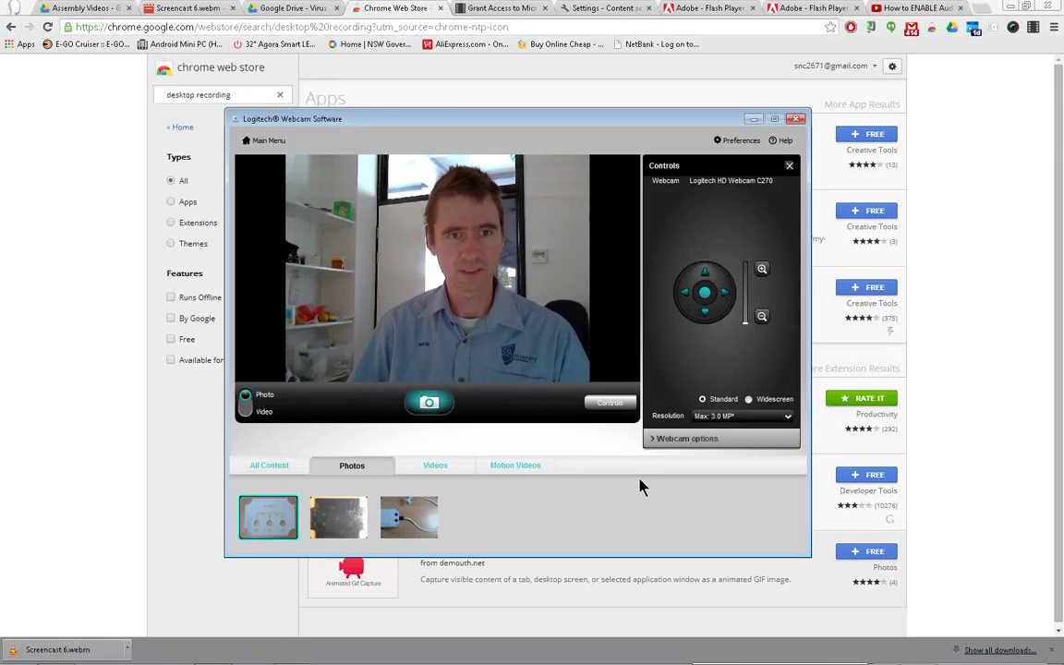
Move the Logitech webcam window down, then back up so it is fully visible, with Chrome in front
{"action": "left_click_drag", "start_coordinate": [632, 124], "coordinate": [790, 453]}
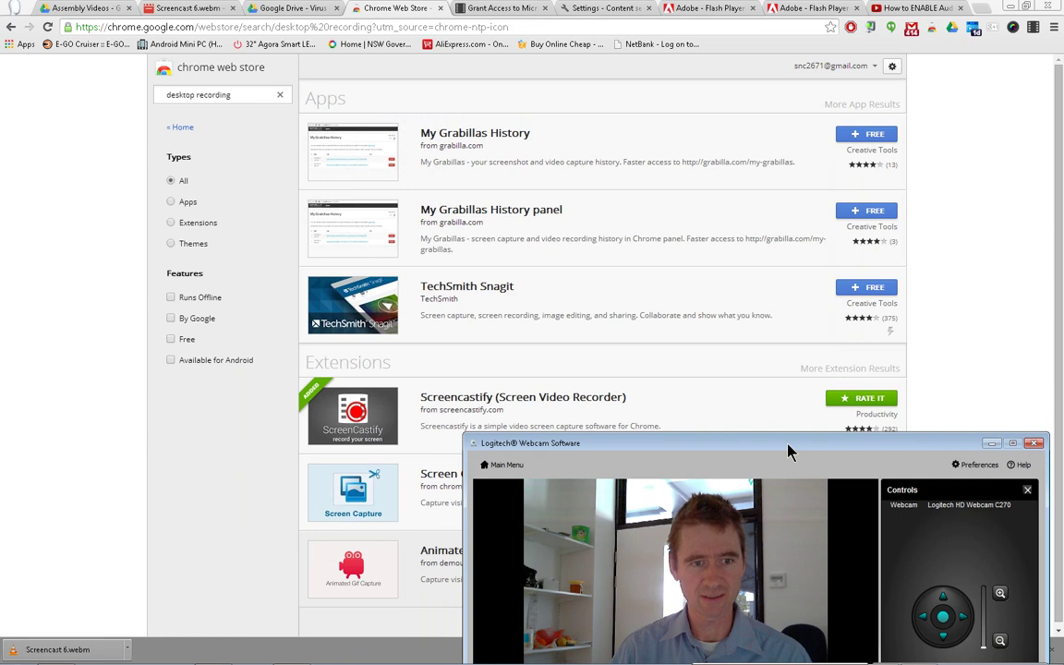
{"action": "left_click_drag", "start_coordinate": [789, 453], "coordinate": [683, 191]}
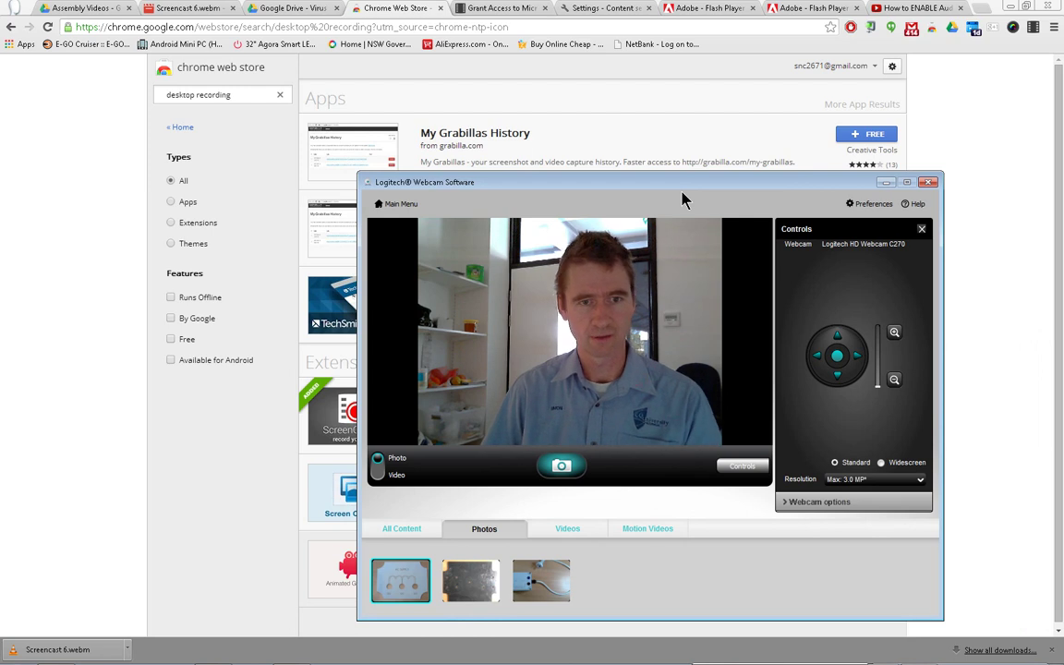
{"action": "mouse_move", "coordinate": [674, 187]}
{"action": "left_mouse_down"}
{"action": "mouse_move", "coordinate": [693, 142]}
{"action": "mouse_move", "coordinate": [1014, 164]}
{"action": "mouse_move", "coordinate": [673, 188]}
{"action": "left_mouse_up"}
{"action": "left_click", "coordinate": [757, 104]}
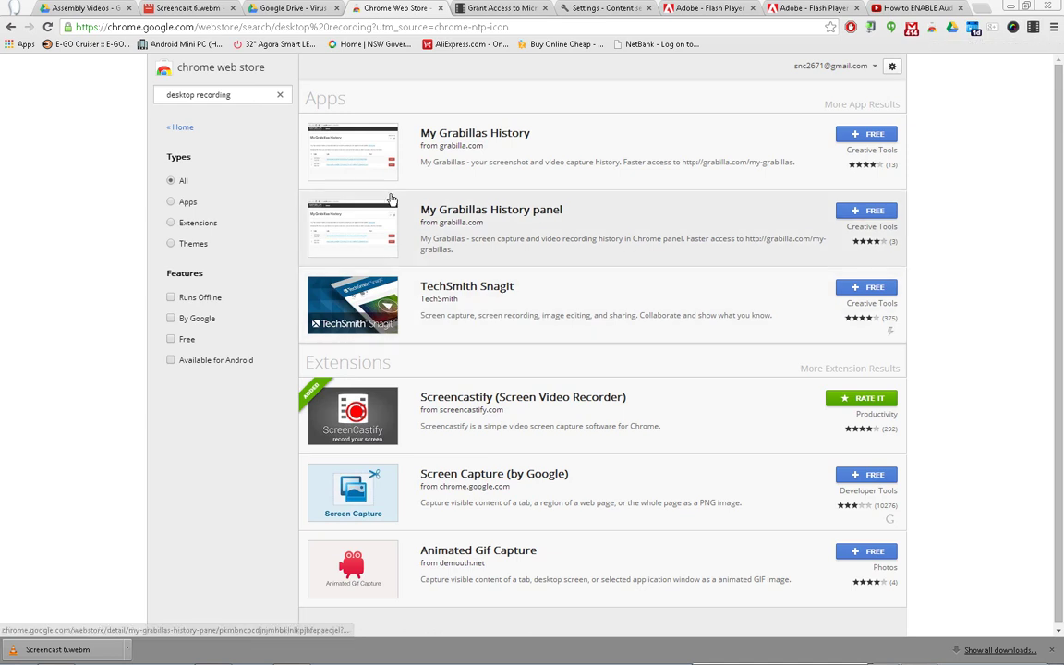
Open the Screencastify recorder and switch capture from Tab to Desktop (experimental)
{"action": "left_click", "coordinate": [1033, 30]}
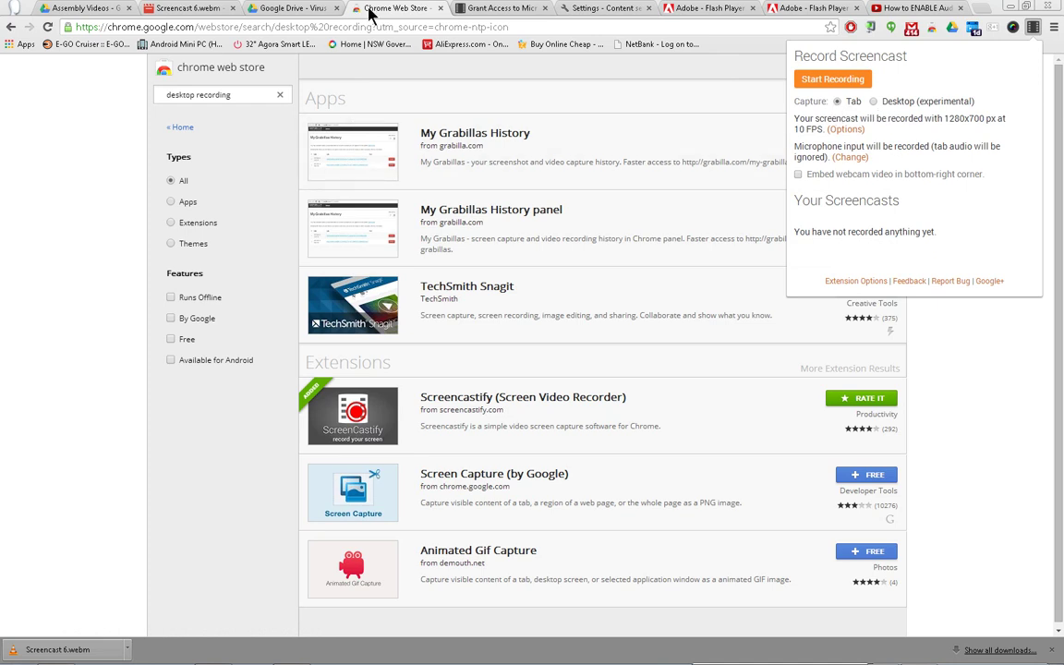
{"action": "left_click", "coordinate": [874, 101]}
Start a new Screencastify recording that shares the entire Screen 1
{"action": "left_click", "coordinate": [833, 79]}
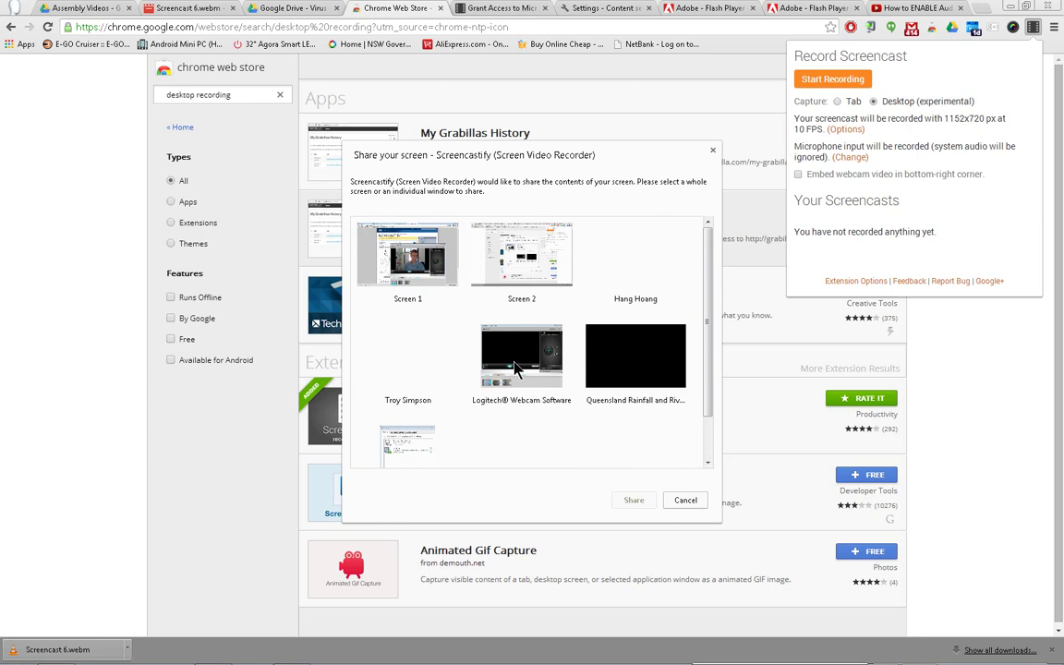
{"action": "left_click", "coordinate": [407, 265]}
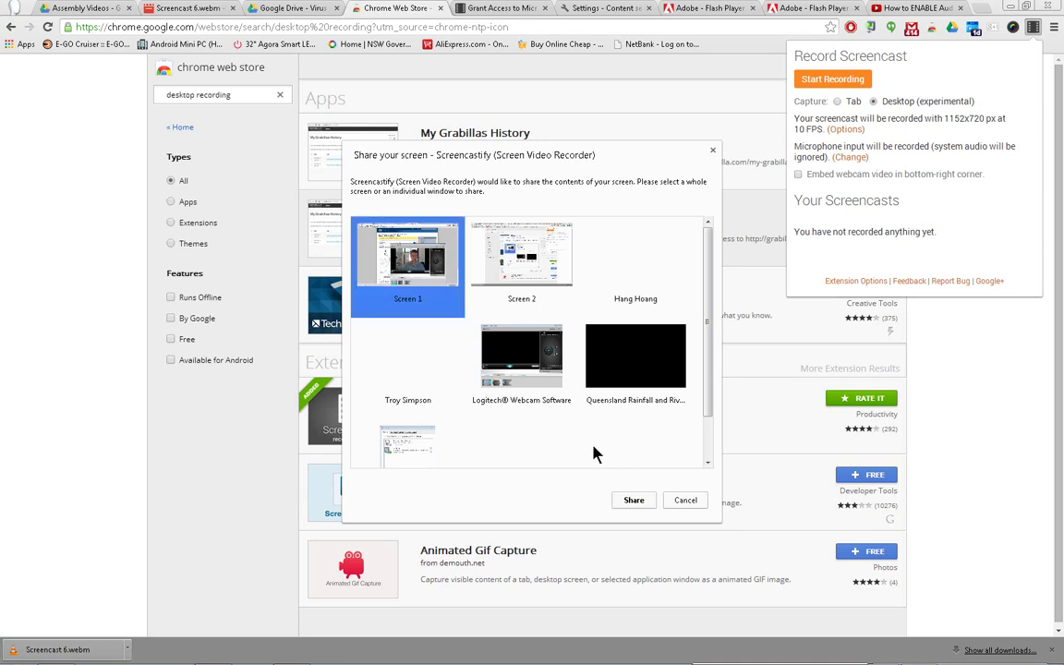
{"action": "left_click", "coordinate": [634, 502]}
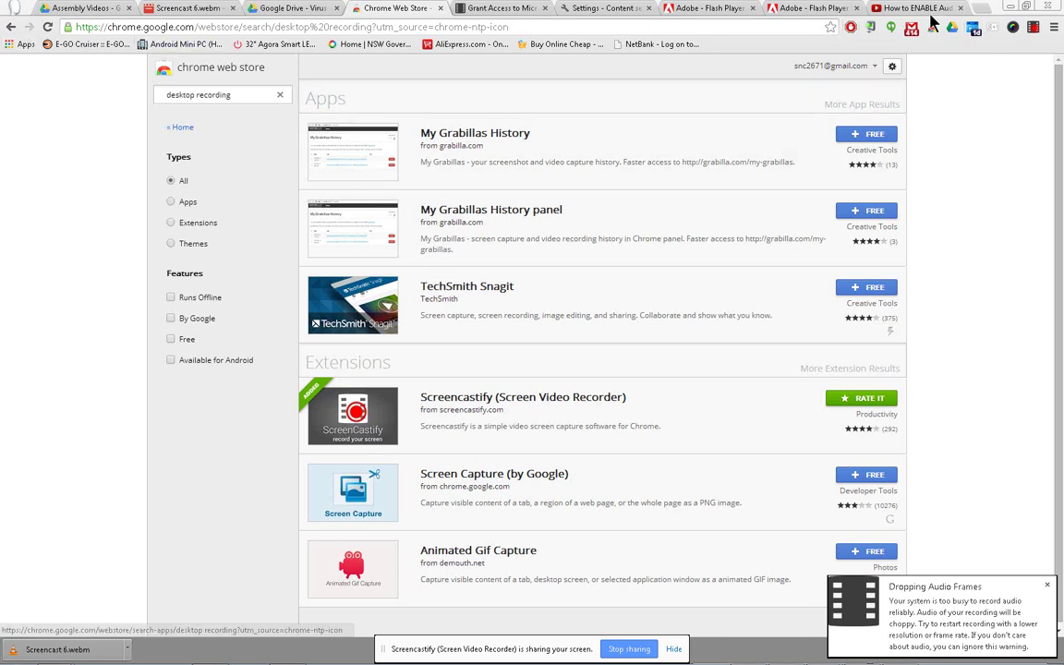
Minimize Chrome, close the Sound dialog, shift the webcam window right over Explorer, then restore Chrome
{"action": "left_click", "coordinate": [1007, 8]}
{"action": "left_click", "coordinate": [288, 59]}
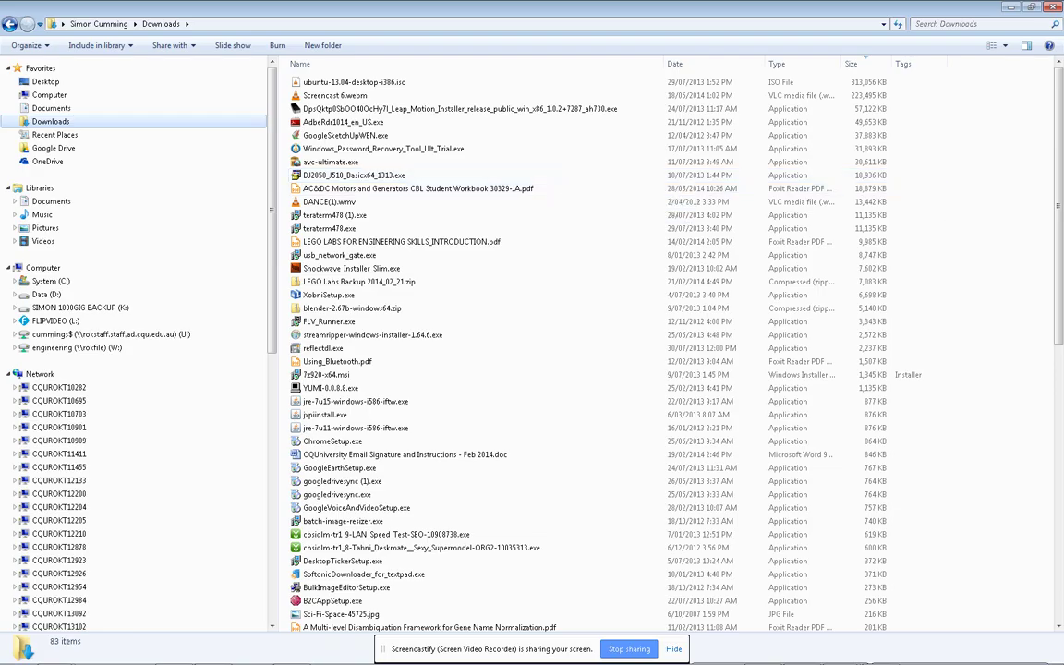
{"action": "left_click_drag", "start_coordinate": [815, 196], "coordinate": [854, 190]}
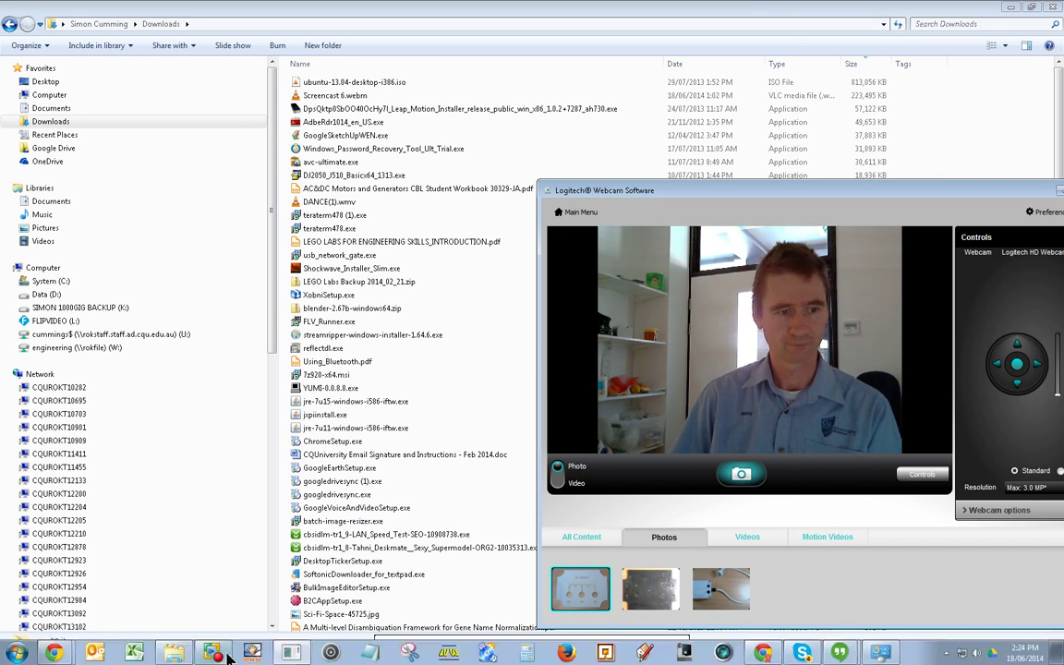
{"action": "mouse_move", "coordinate": [55, 654]}
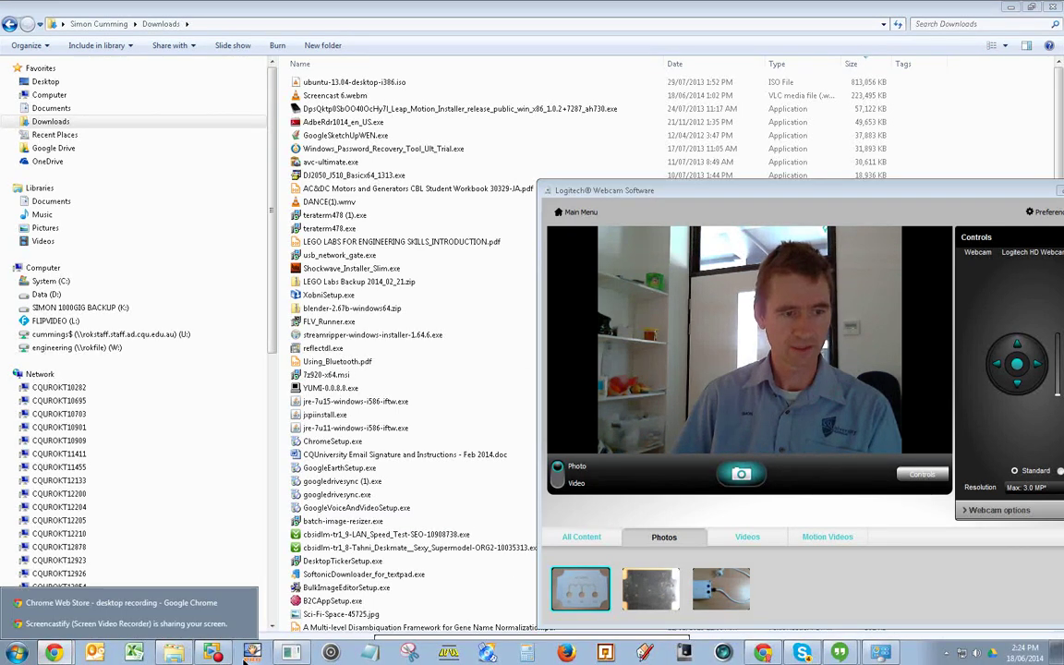
{"action": "left_click", "coordinate": [129, 602]}
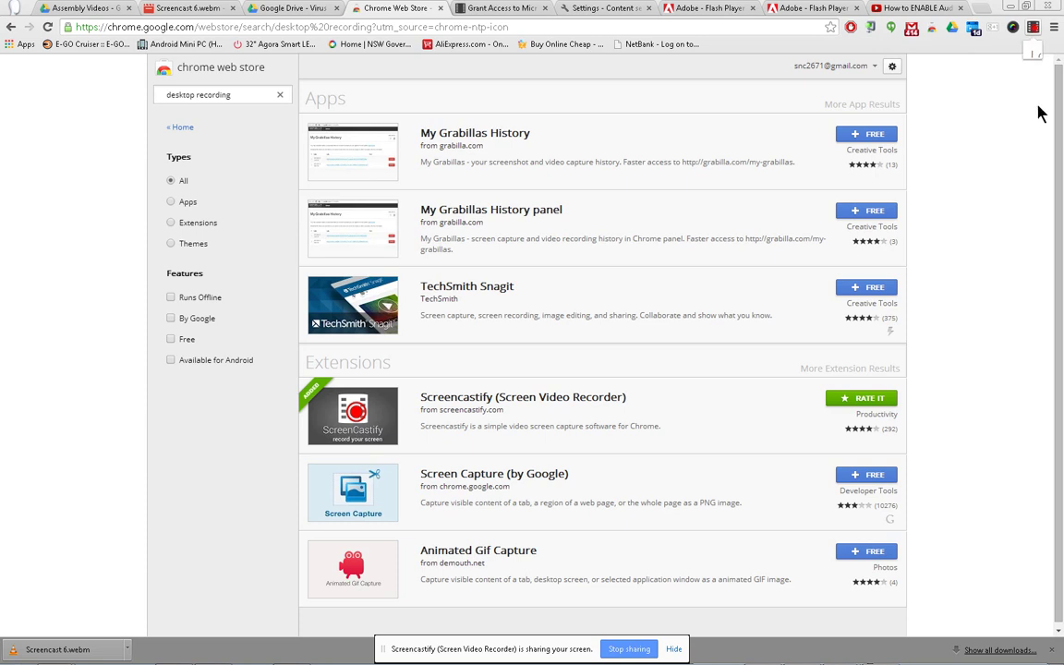
Stop the Screencastify recording and save Screencast 2 into Downloads as Screencast 2.webm
{"action": "left_click", "coordinate": [1033, 27]}
{"action": "left_click", "coordinate": [834, 96]}
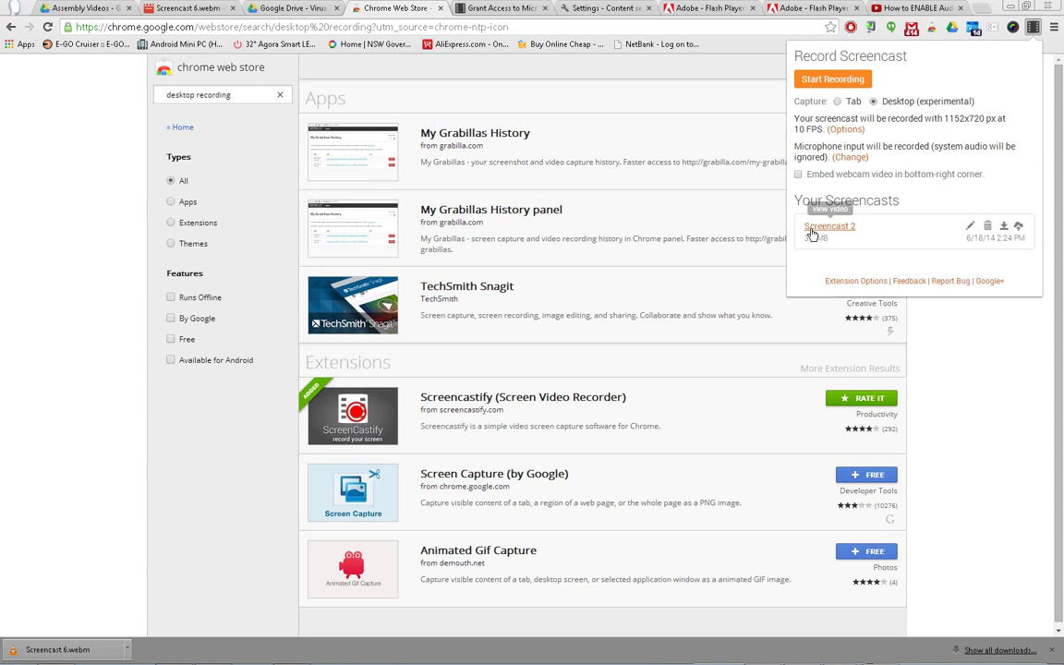
{"action": "mouse_move", "coordinate": [827, 230]}
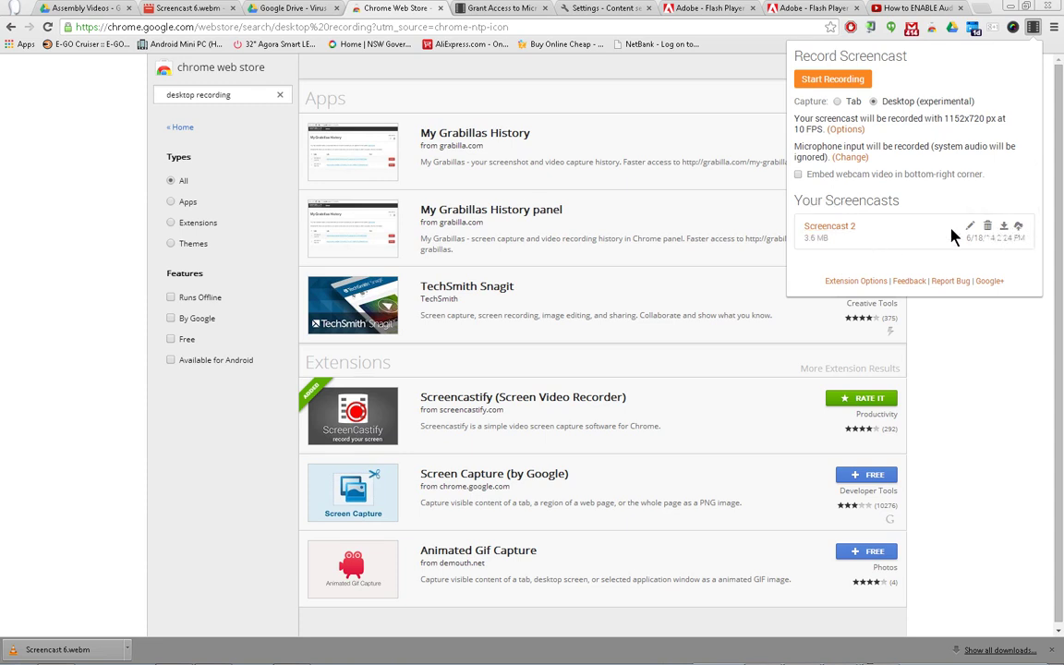
{"action": "left_click", "coordinate": [1004, 228]}
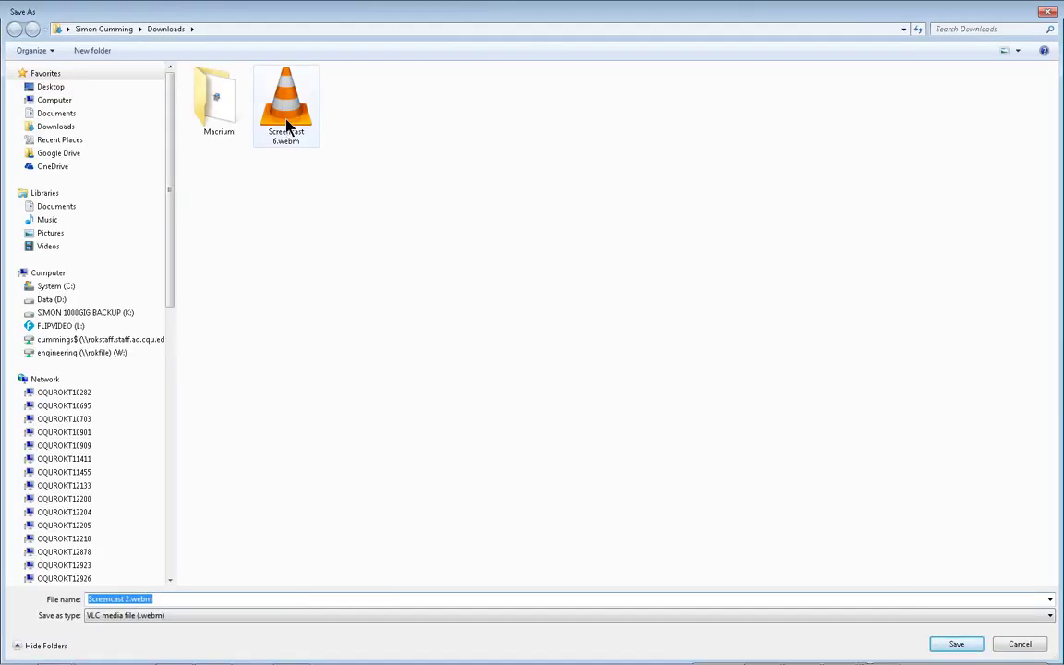
{"action": "left_click", "coordinate": [951, 647]}
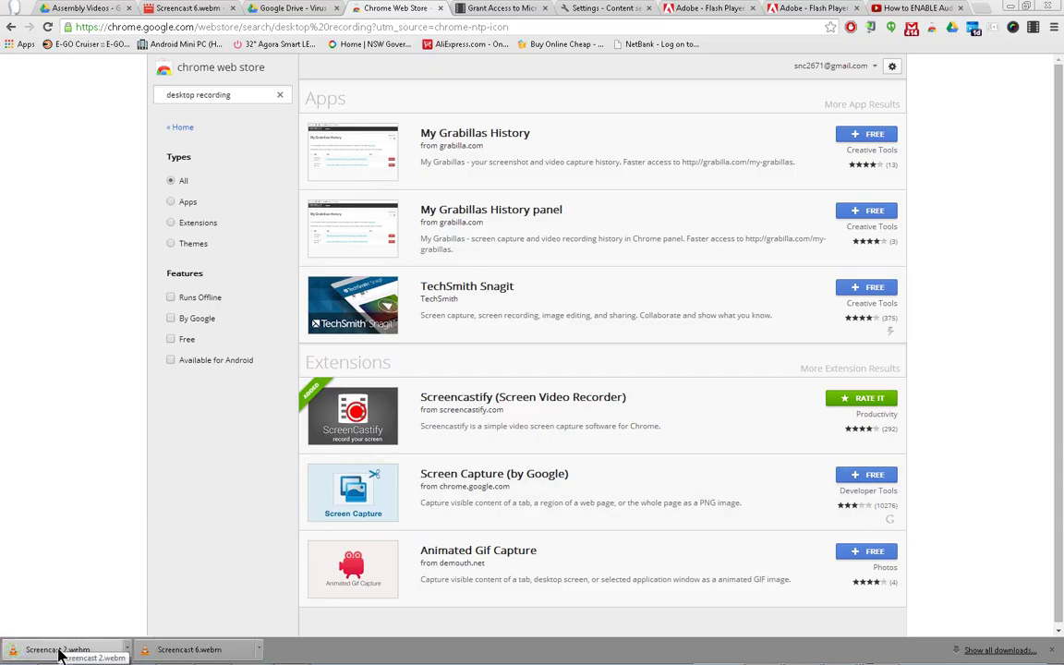
Open Screencast 2.webm in VLC and raise the playback volume to about 75%
{"action": "left_click", "coordinate": [60, 652]}
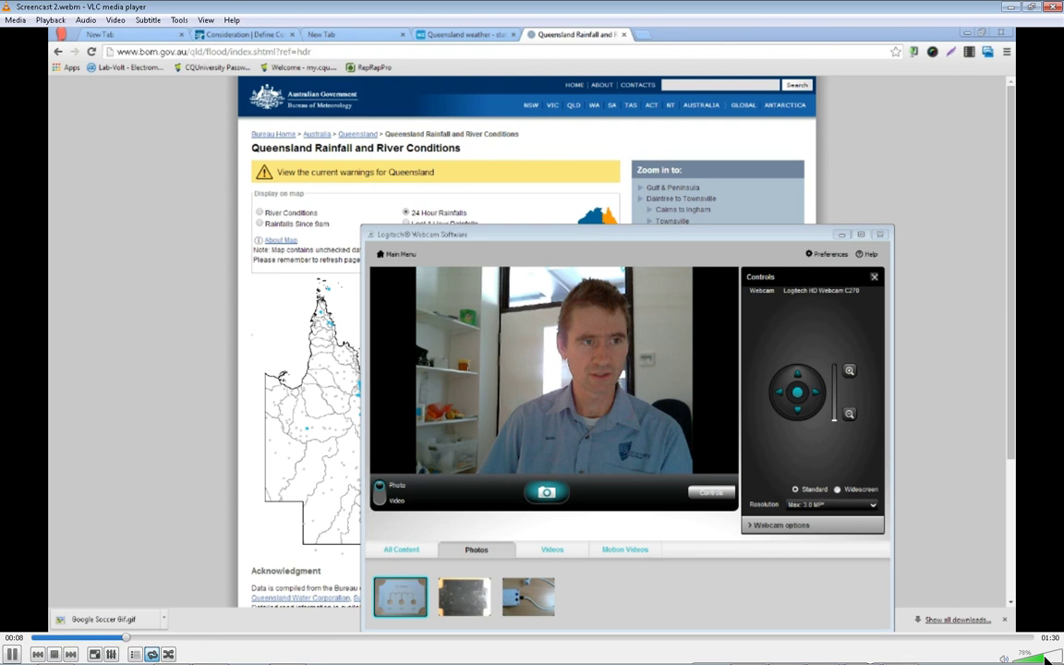
{"action": "scroll", "coordinate": [1046, 659], "scroll_direction": "down", "scroll_amount": 2}
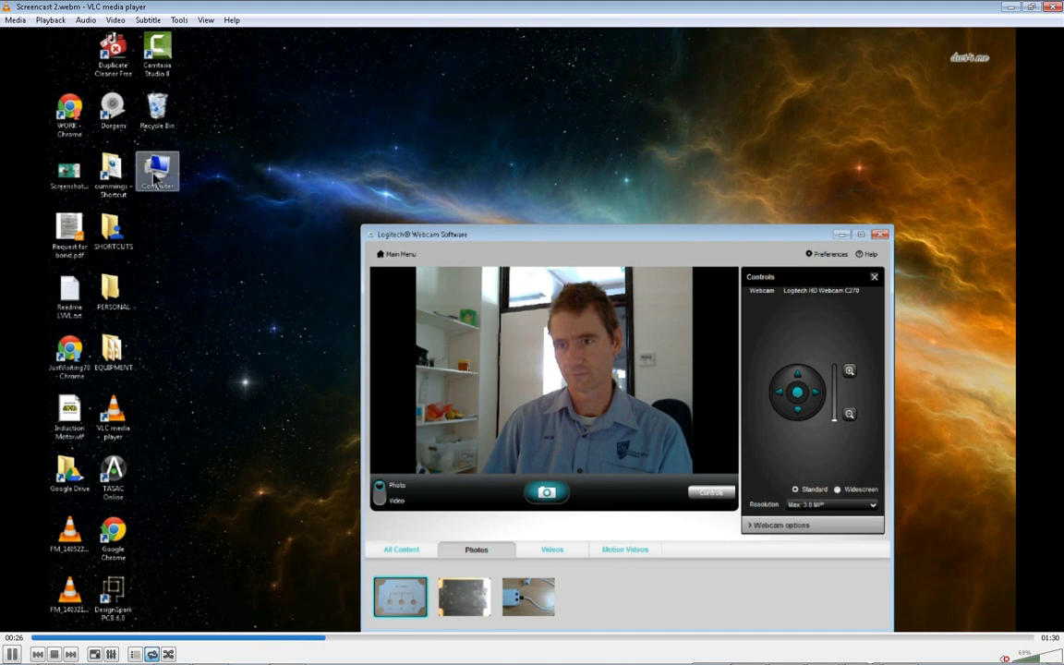
{"action": "left_click", "coordinate": [1046, 658]}
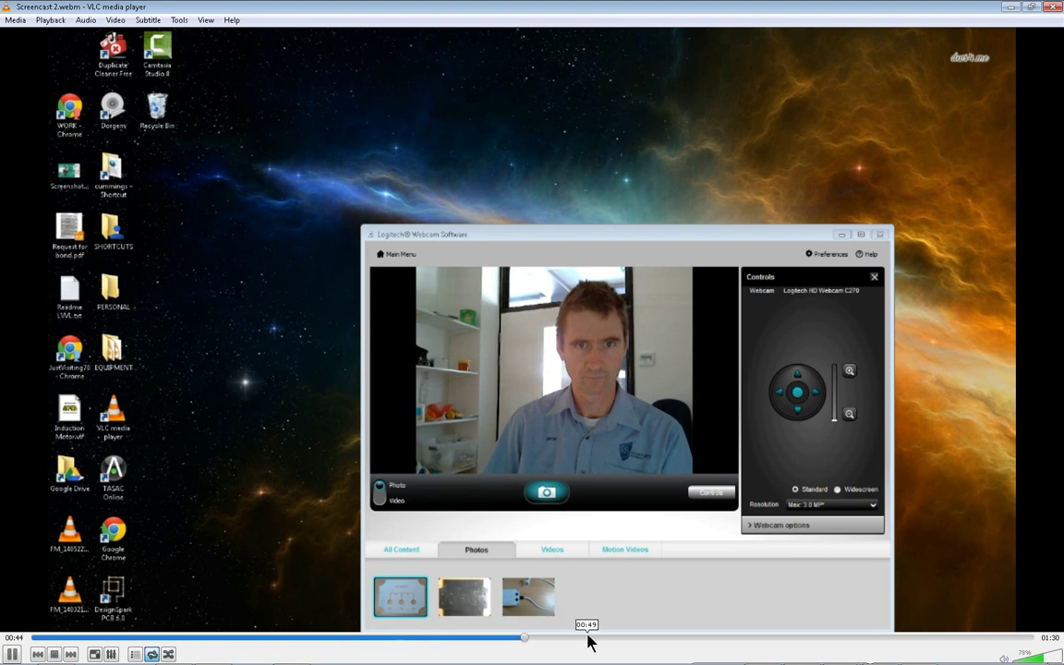
Seek through Screencast 2.webm near its end, back to around 01:07, and pause at 01:16
{"action": "left_click_drag", "start_coordinate": [590, 636], "coordinate": [817, 640]}
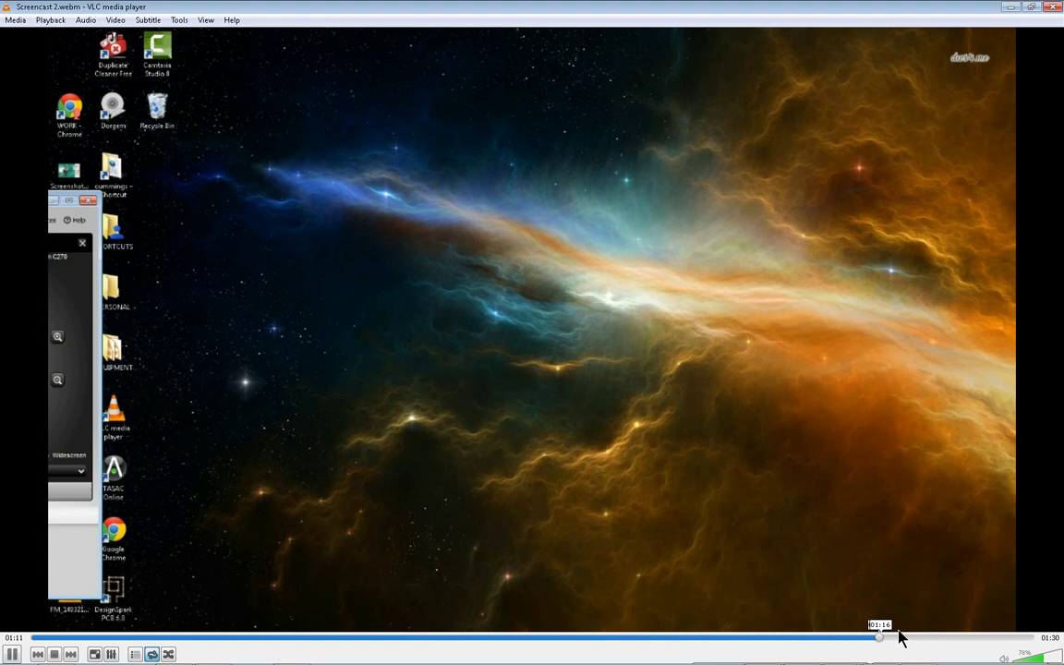
{"action": "left_click", "coordinate": [968, 641]}
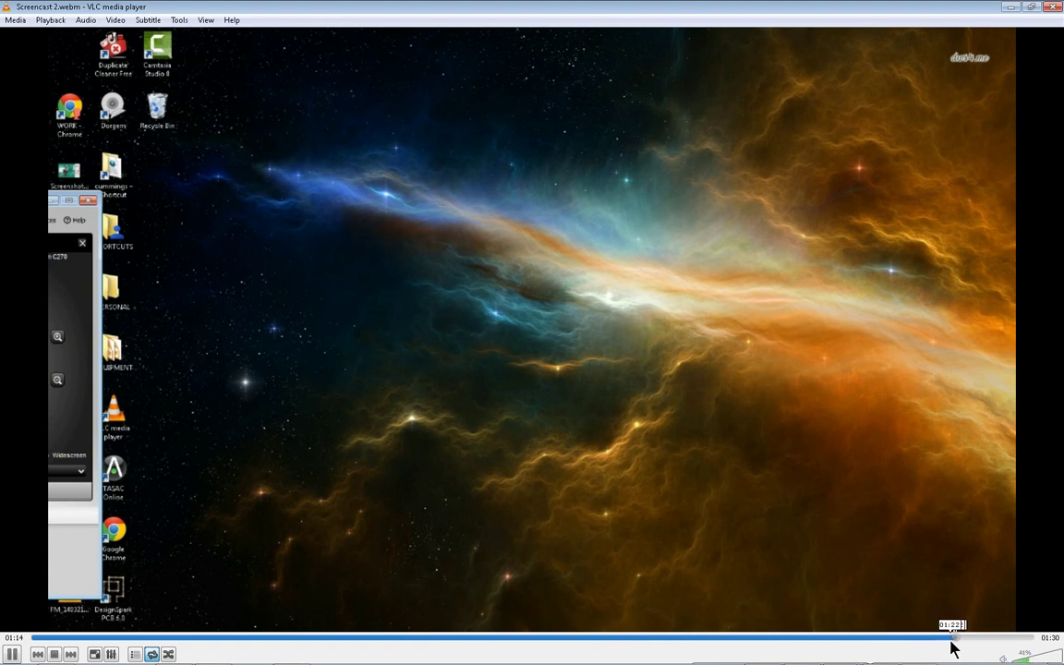
{"action": "left_click", "coordinate": [813, 641]}
{"action": "left_click", "coordinate": [783, 641]}
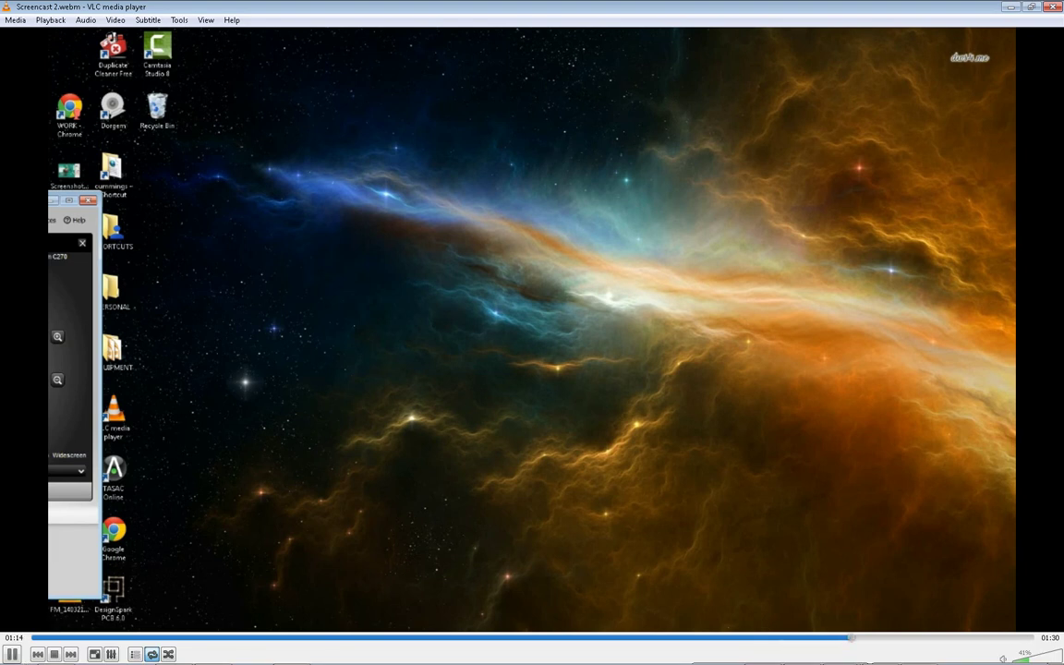
{"action": "left_click", "coordinate": [11, 654]}
Minimize VLC and Chrome, then select Screencast 6.webm in the Explorer Downloads folder
{"action": "left_click", "coordinate": [1010, 9]}
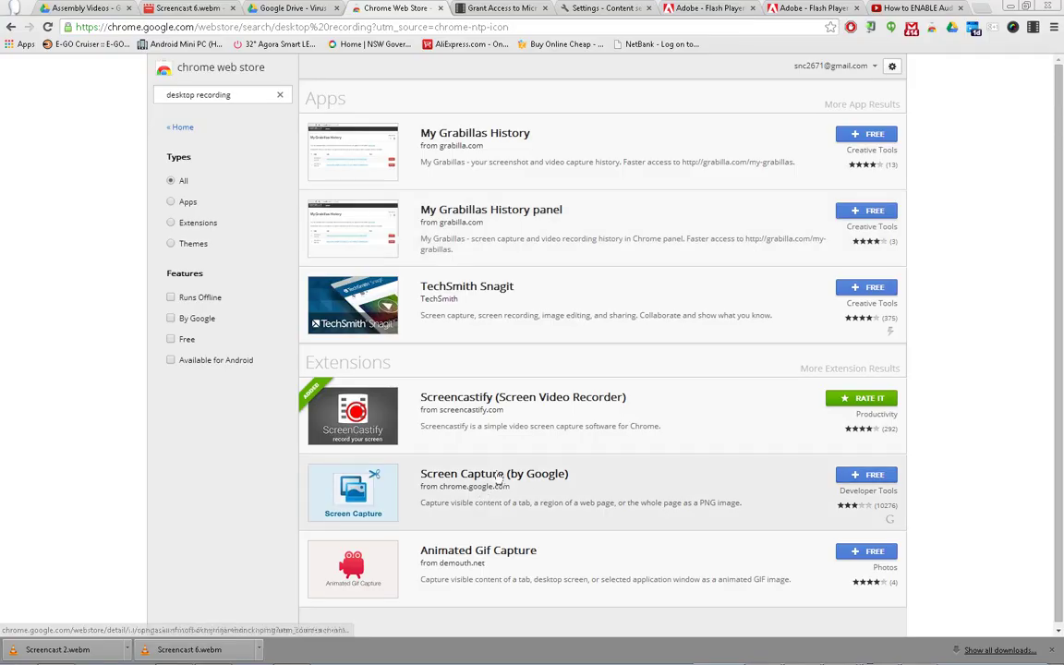
{"action": "left_click", "coordinate": [1009, 8]}
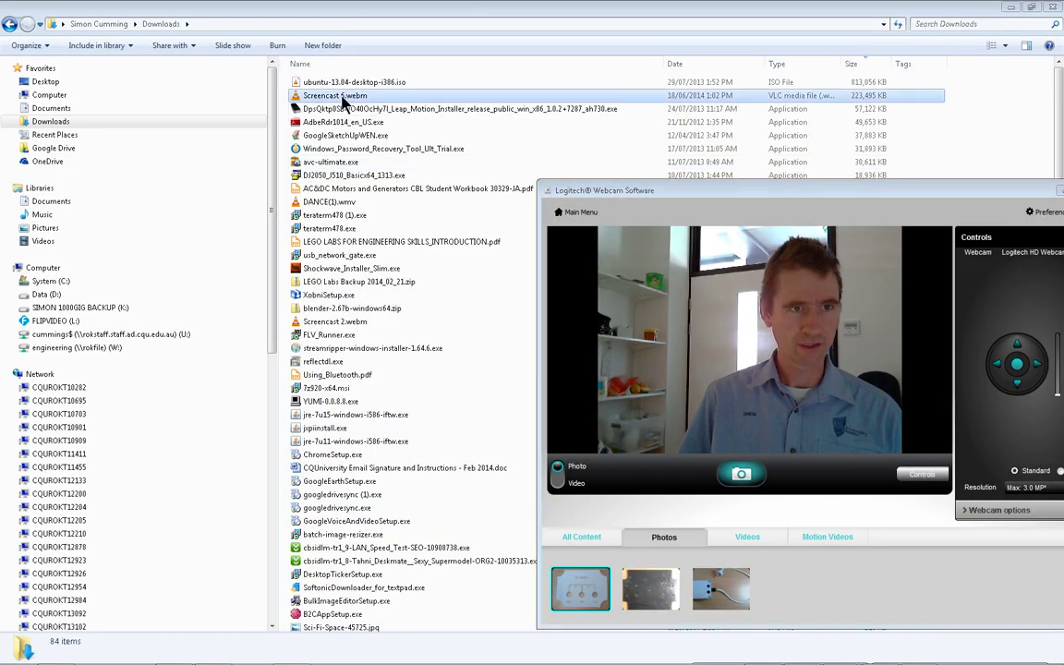
{"action": "left_click", "coordinate": [338, 98]}
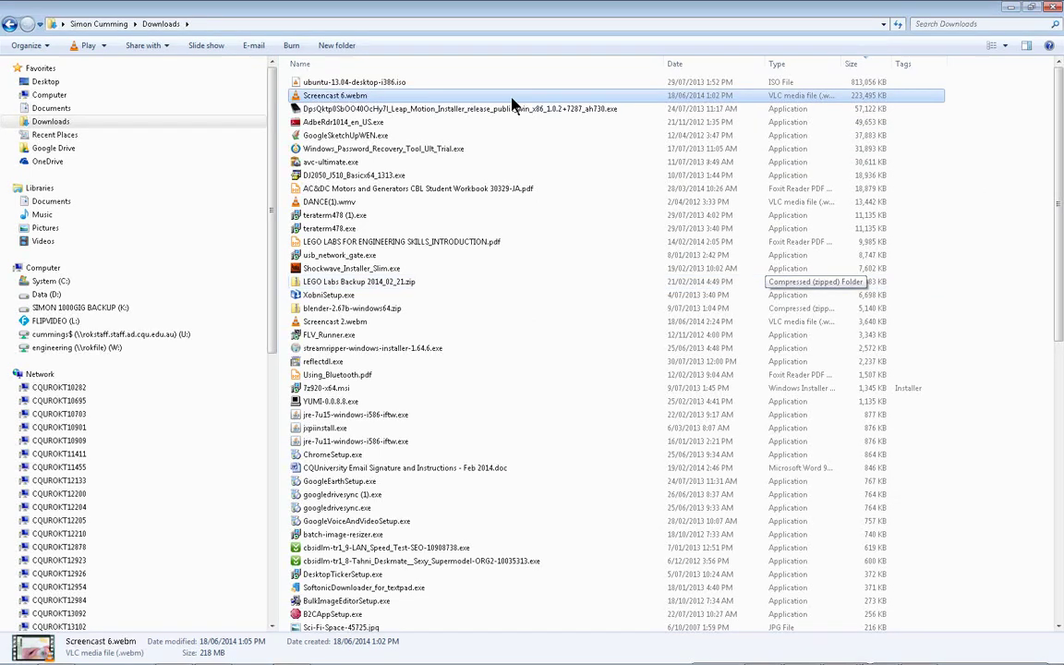
Bring forward the VLC window playing Screencast 6.webm and pause it
{"action": "mouse_move", "coordinate": [785, 662]}
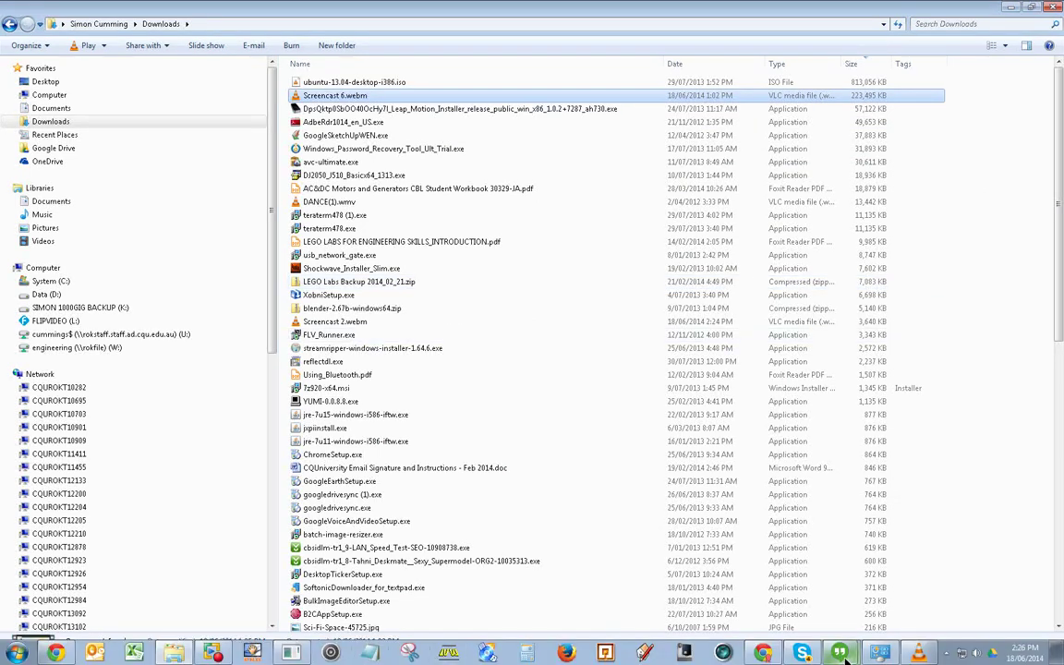
{"action": "left_click", "coordinate": [919, 652]}
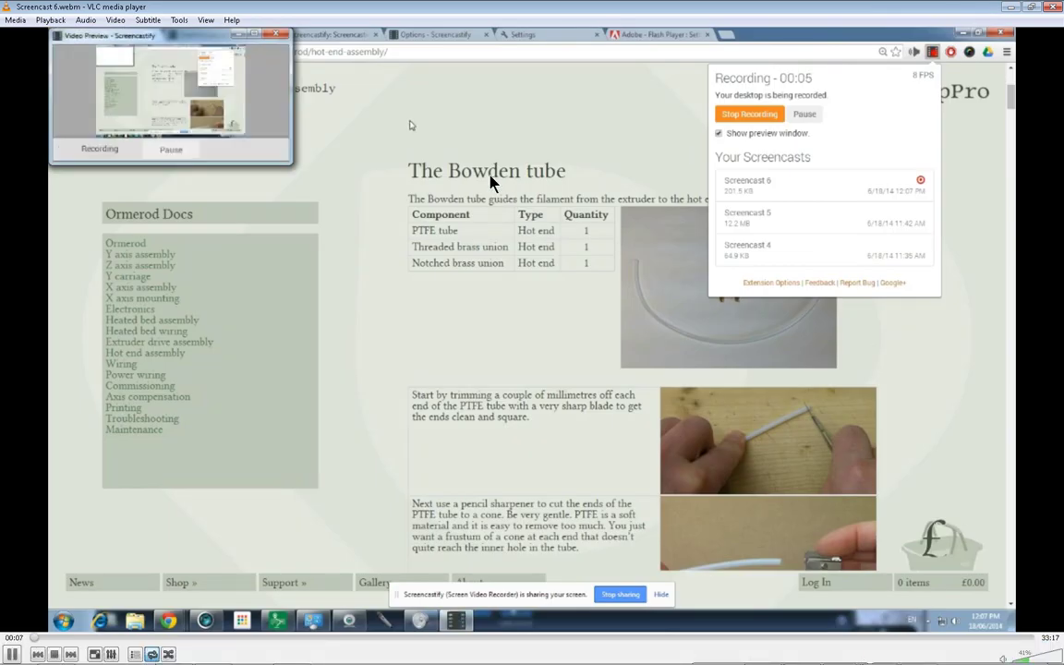
{"action": "left_click", "coordinate": [13, 655]}
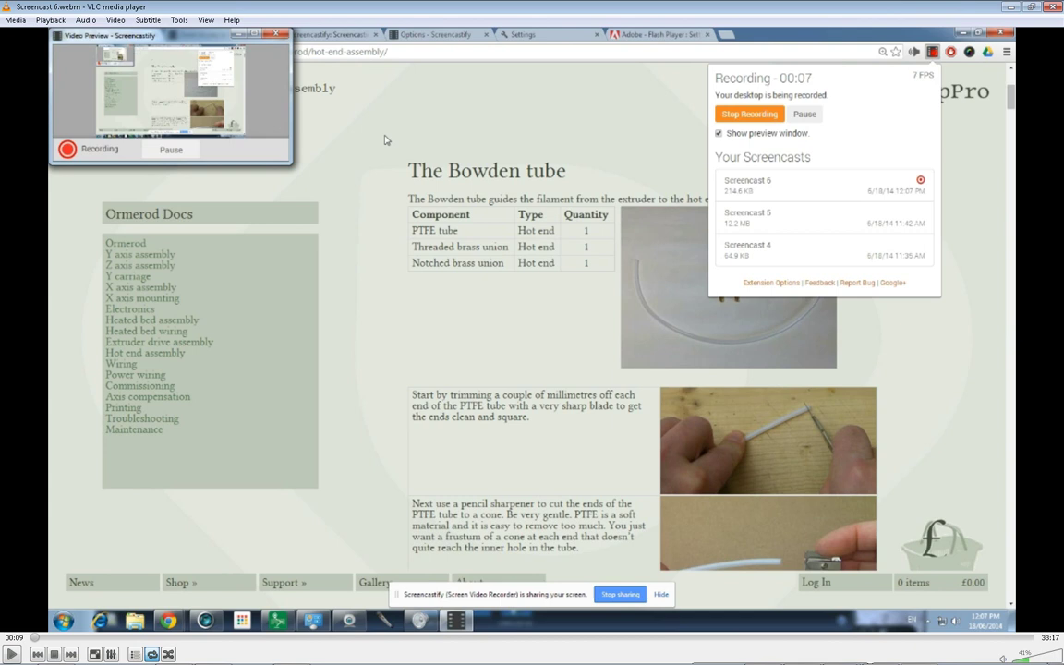
Jump forward via 00:54, about 13:00 and 16:20 to 17:54, then resume playback
{"action": "left_click", "coordinate": [60, 638]}
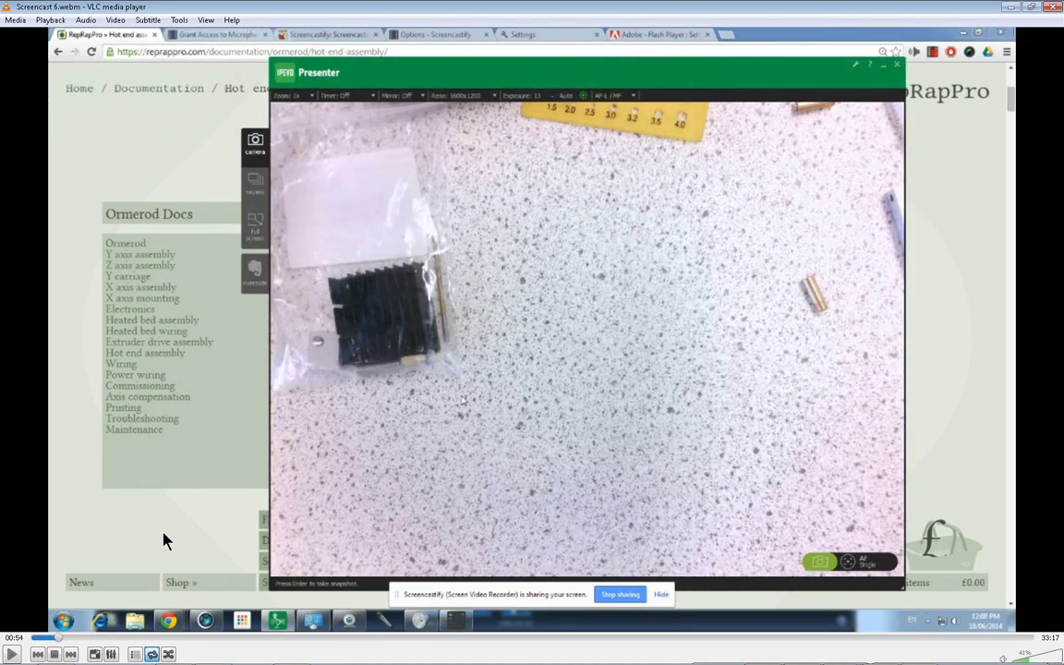
{"action": "left_click", "coordinate": [96, 637]}
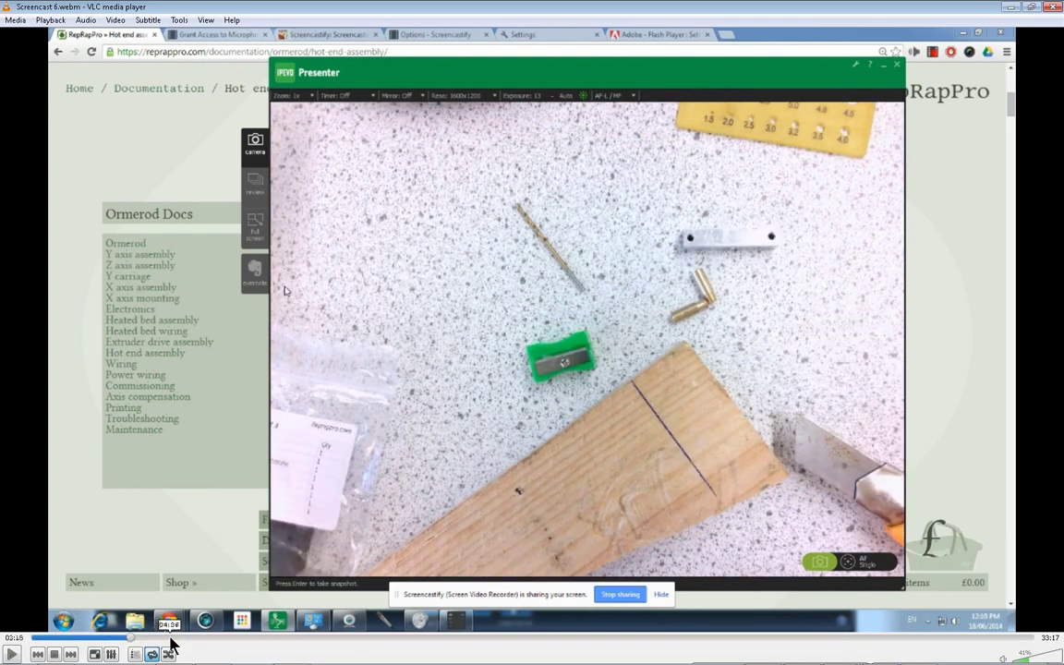
{"action": "left_click", "coordinate": [214, 637]}
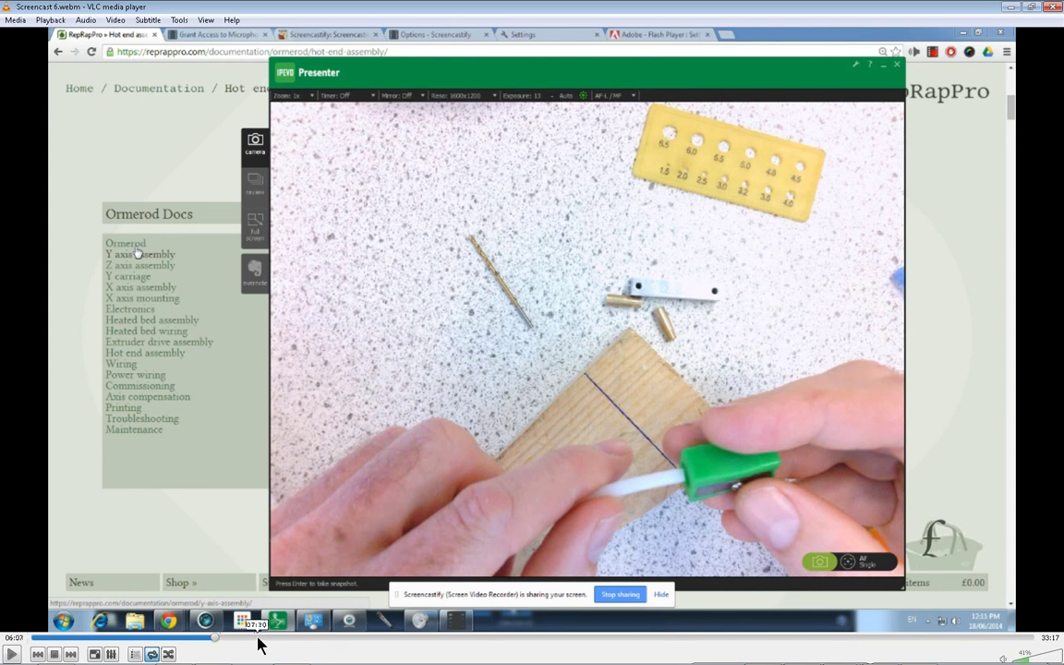
{"action": "left_click", "coordinate": [262, 639]}
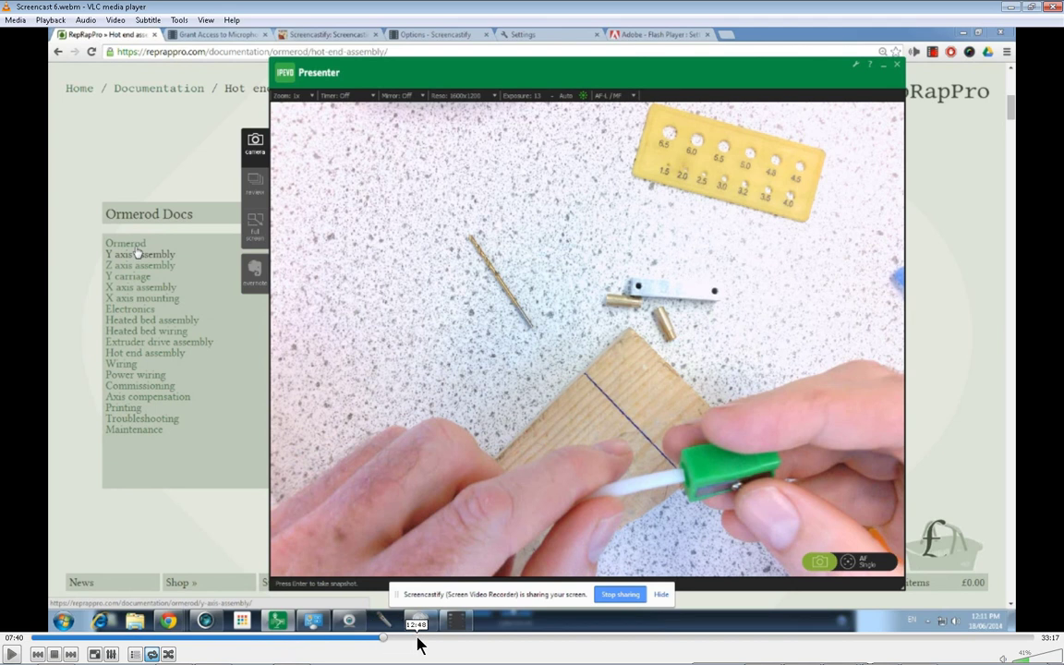
{"action": "left_click", "coordinate": [421, 638]}
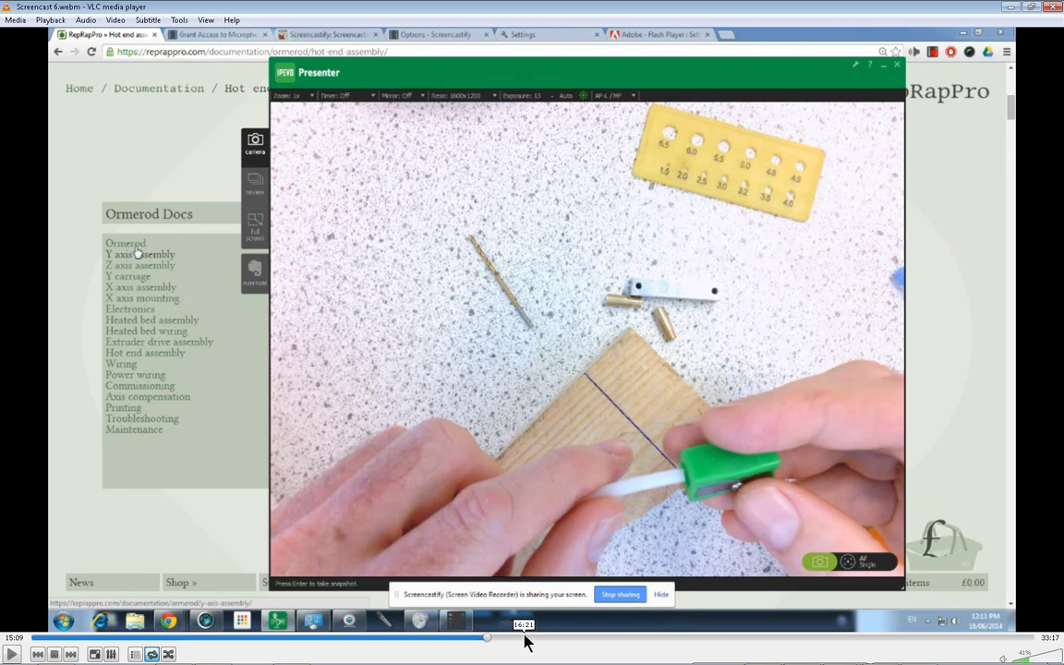
{"action": "left_click", "coordinate": [523, 636]}
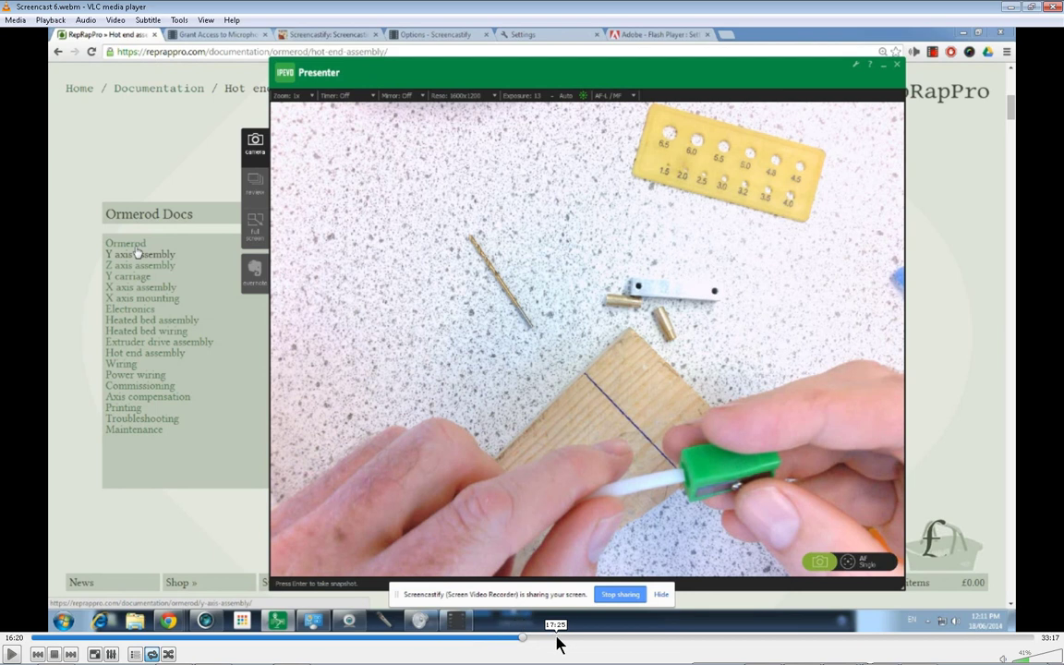
{"action": "left_click", "coordinate": [570, 636]}
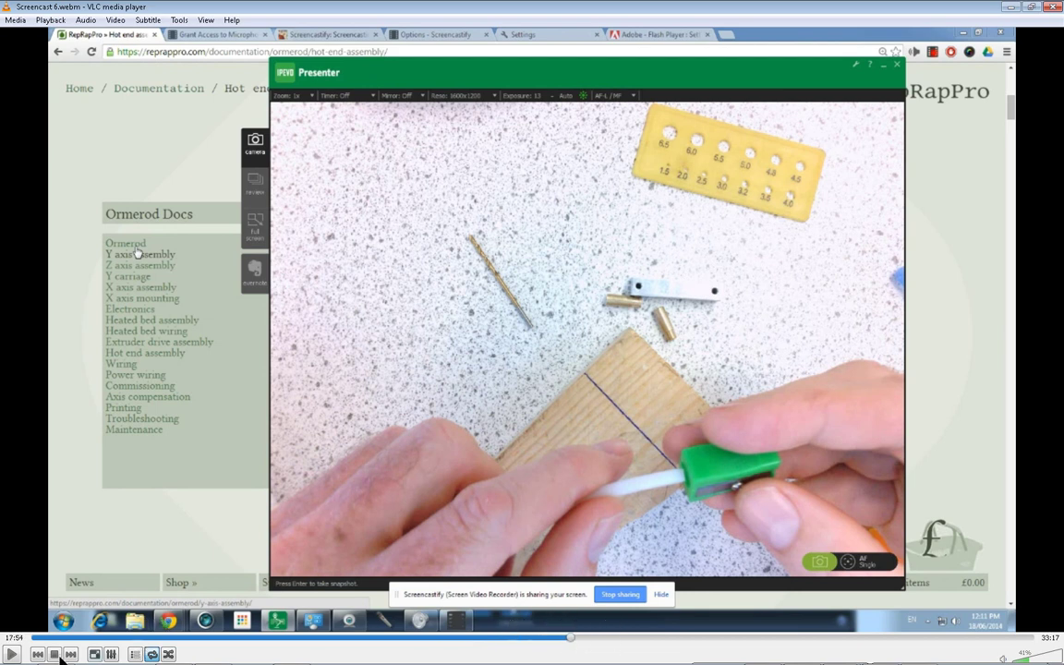
{"action": "left_click", "coordinate": [12, 654]}
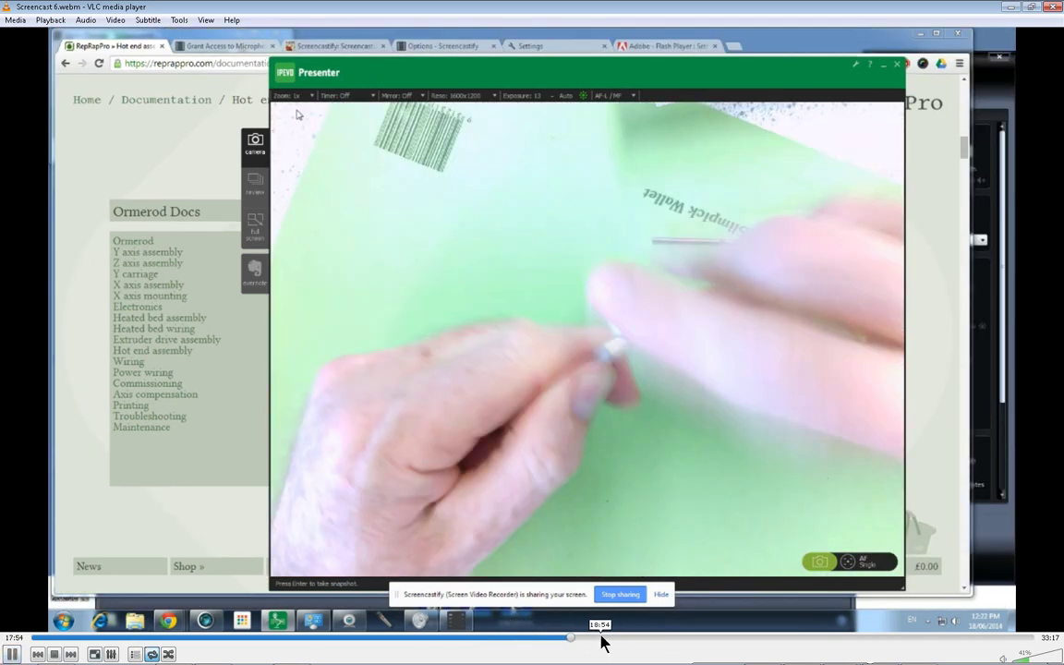
Seek around the 20–22 minute two-camera scenes, pause, then move to the drilling at 23:35
{"action": "left_click", "coordinate": [601, 637]}
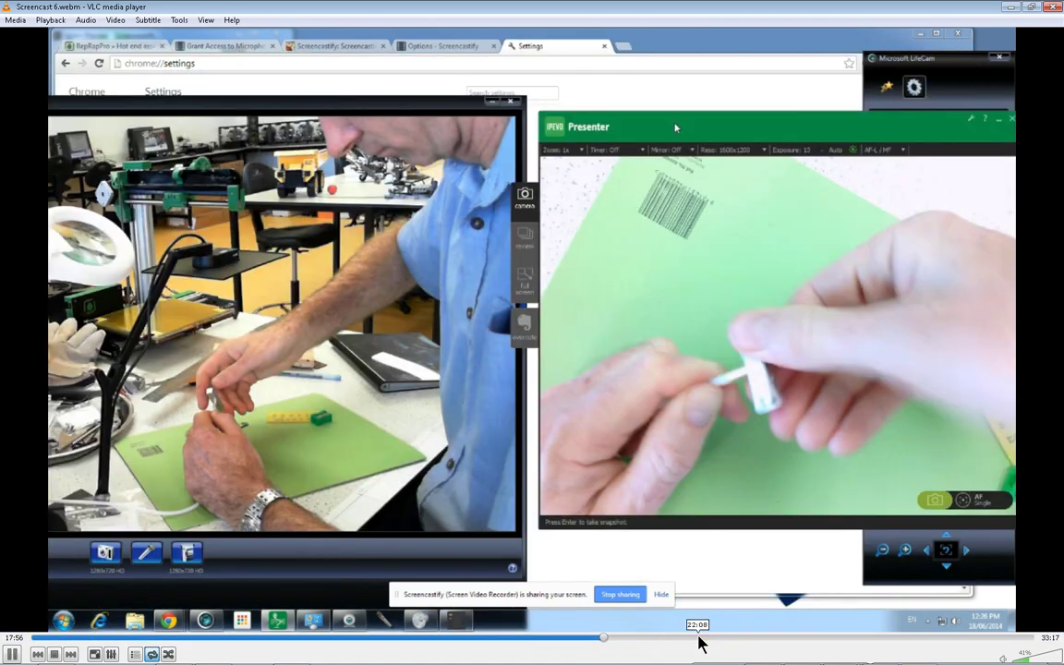
{"action": "left_click", "coordinate": [699, 638]}
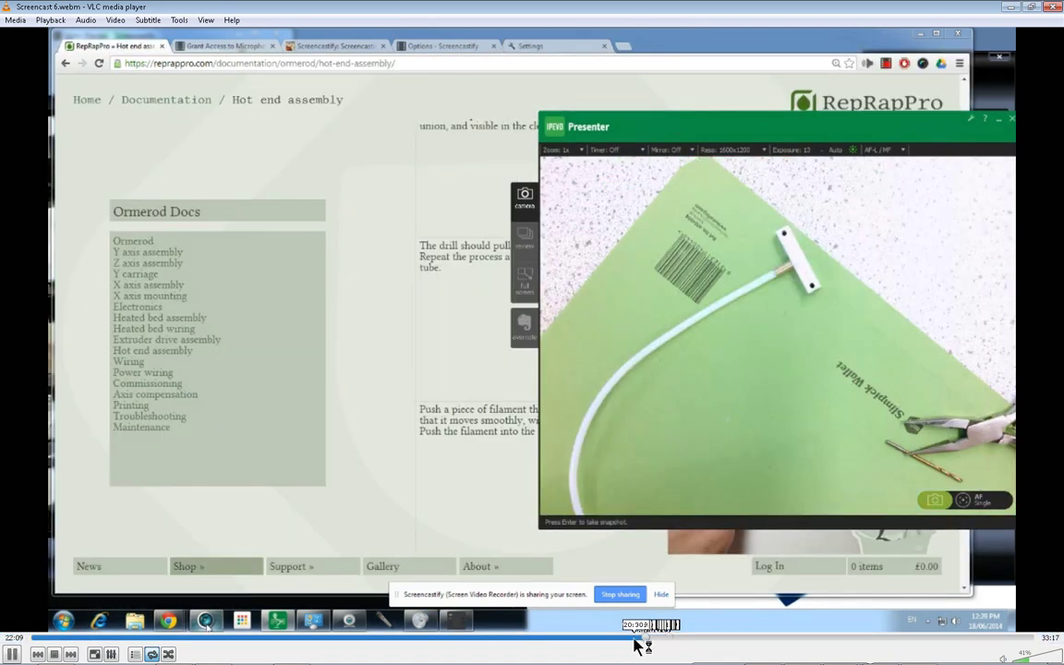
{"action": "left_click", "coordinate": [644, 637]}
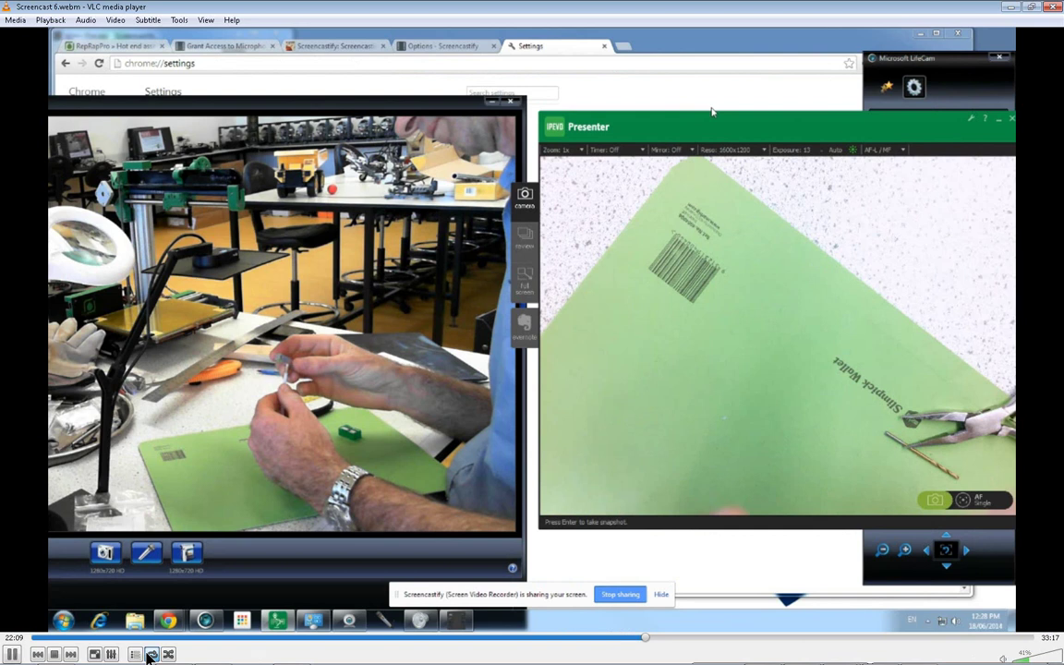
{"action": "key", "text": "space"}
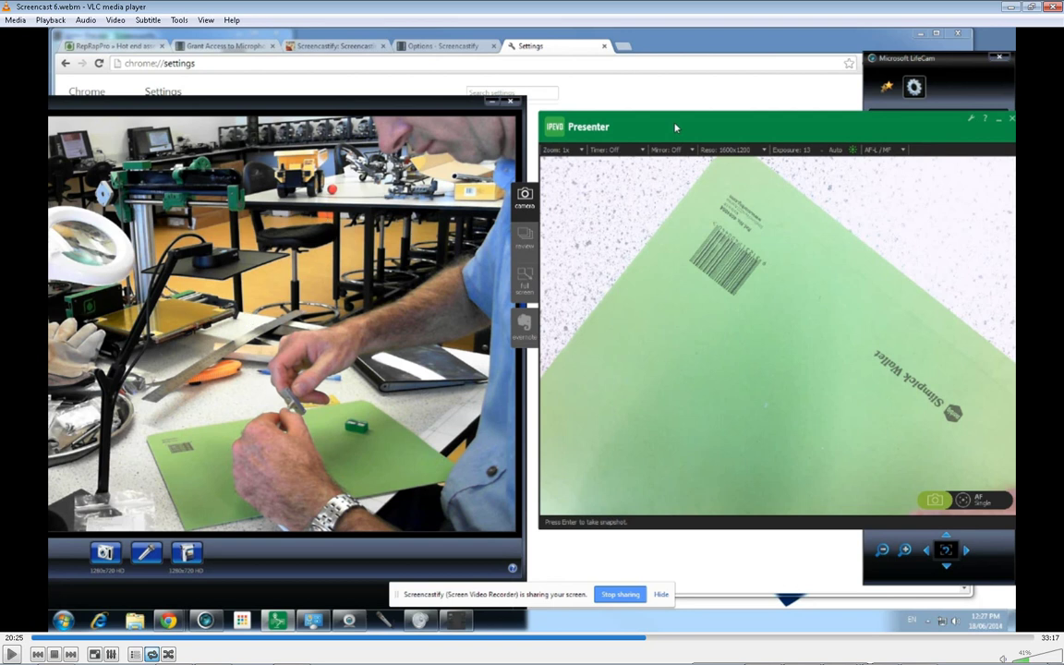
{"action": "left_click", "coordinate": [726, 637]}
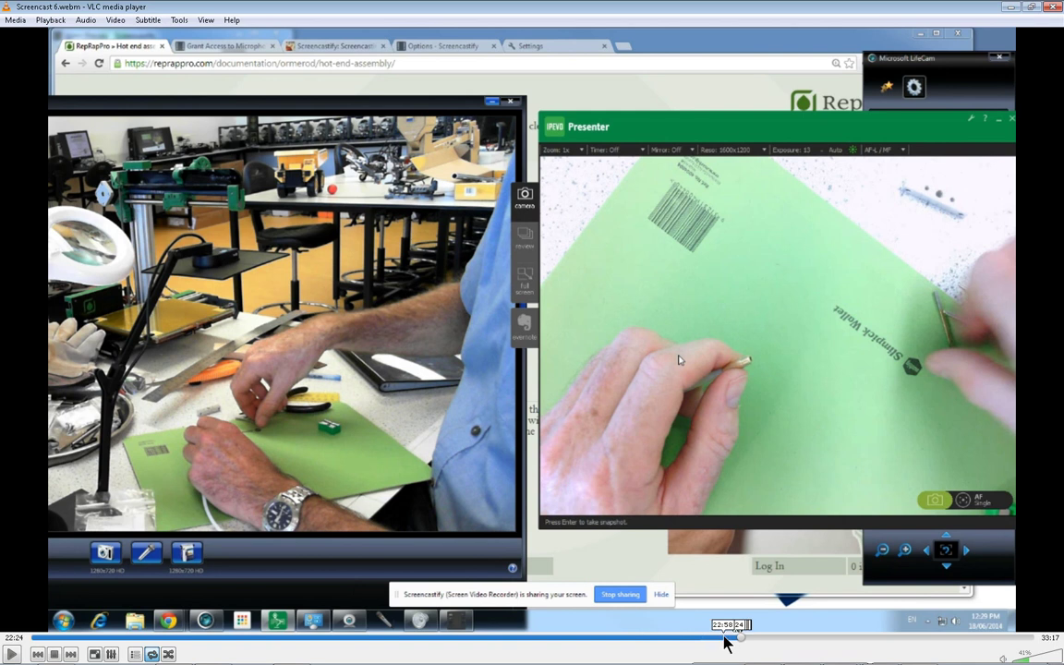
{"action": "left_click", "coordinate": [725, 637]}
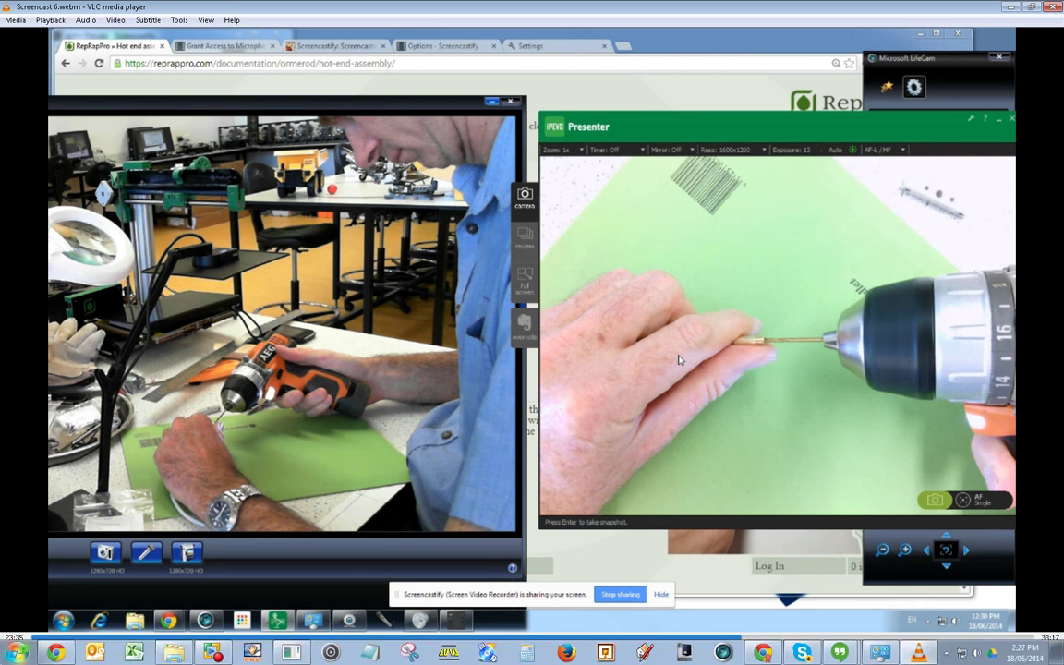
Resume Screencast 6.webm, skip ahead past 26:16 and pause at 31:44 of 33:17
{"action": "left_click", "coordinate": [12, 654]}
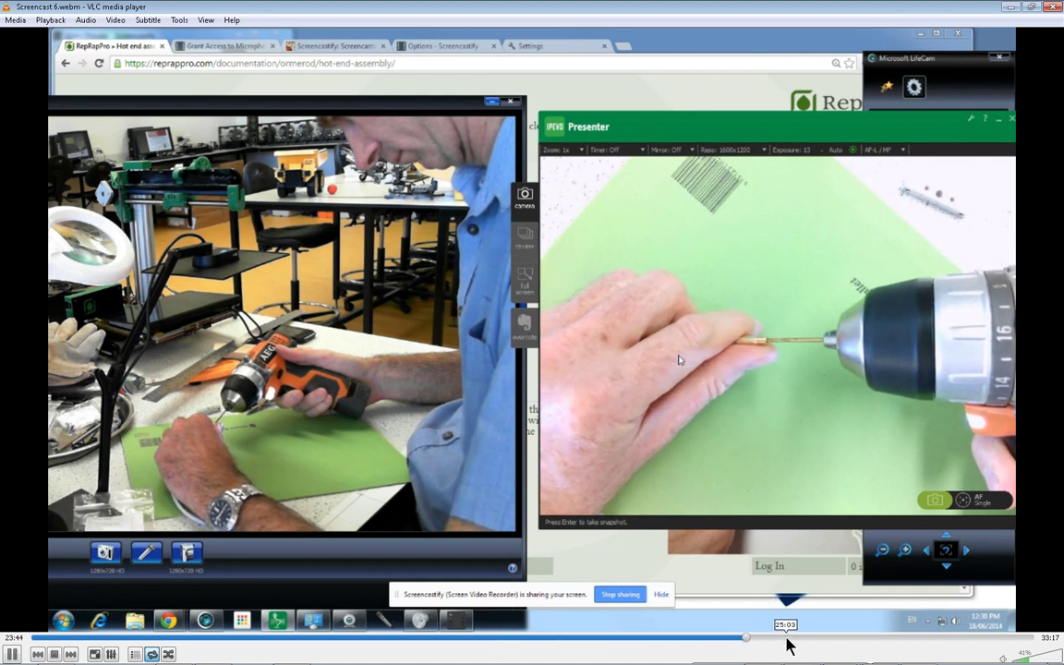
{"action": "left_click", "coordinate": [823, 637]}
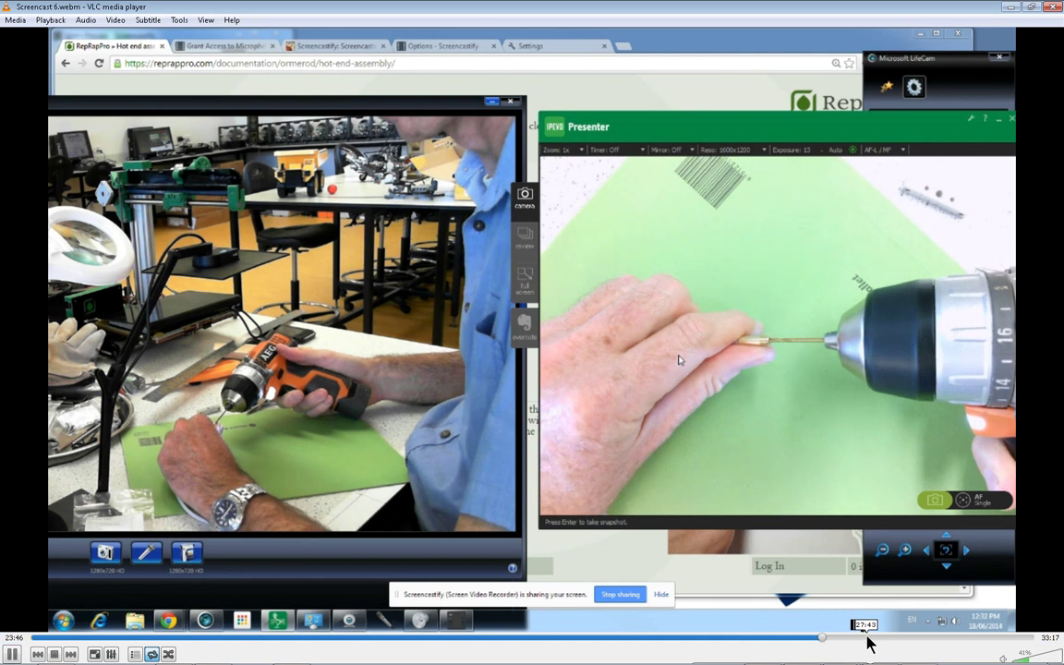
{"action": "left_click", "coordinate": [980, 638]}
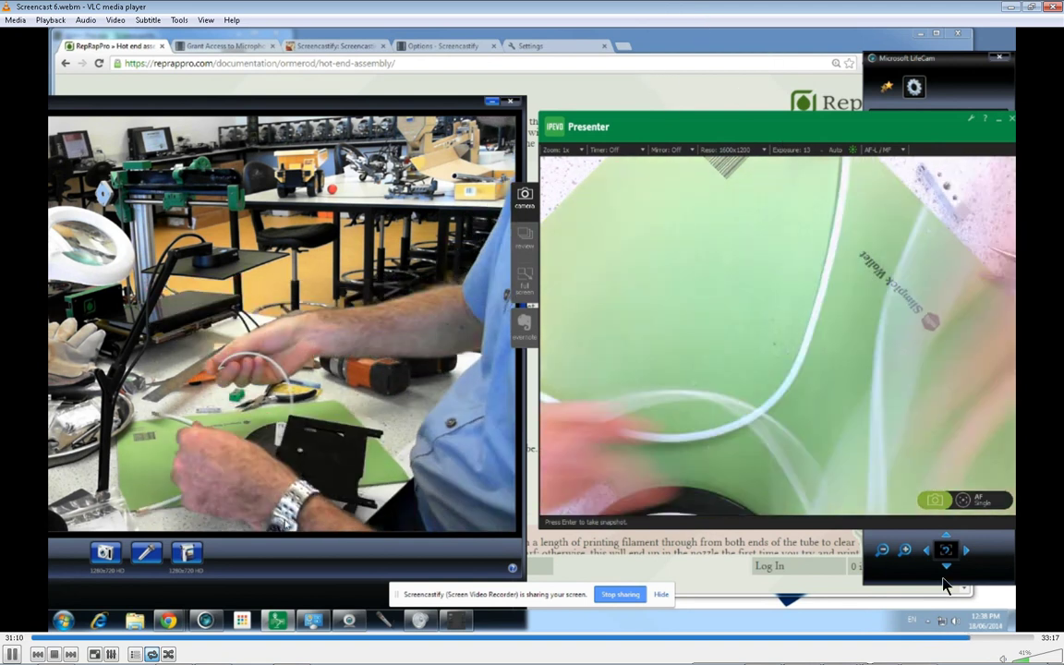
{"action": "left_click", "coordinate": [988, 638]}
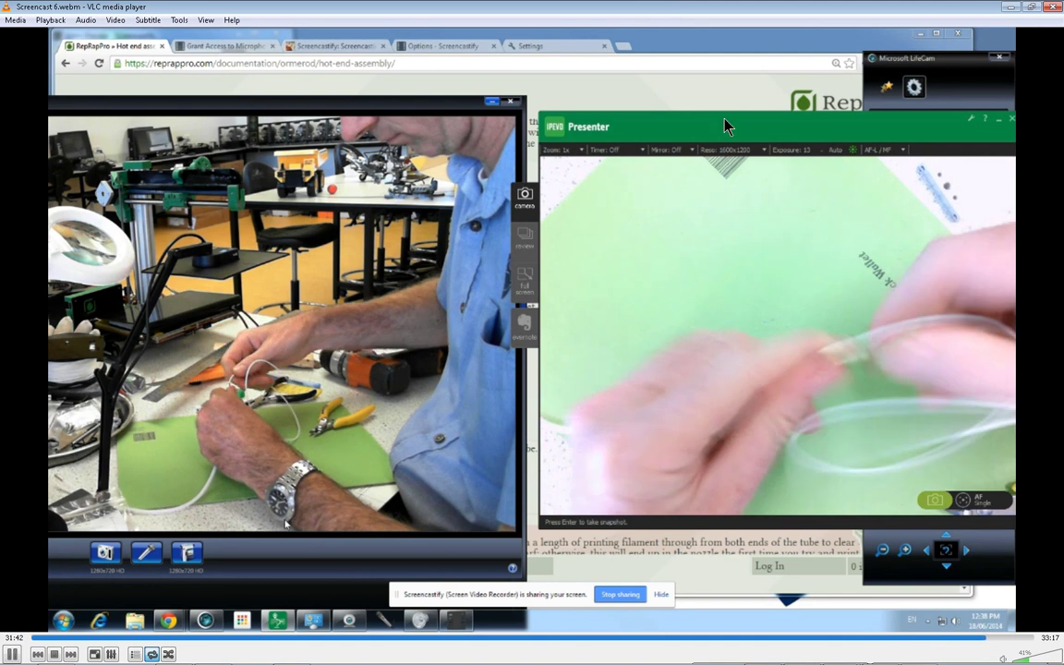
{"action": "key", "text": "space"}
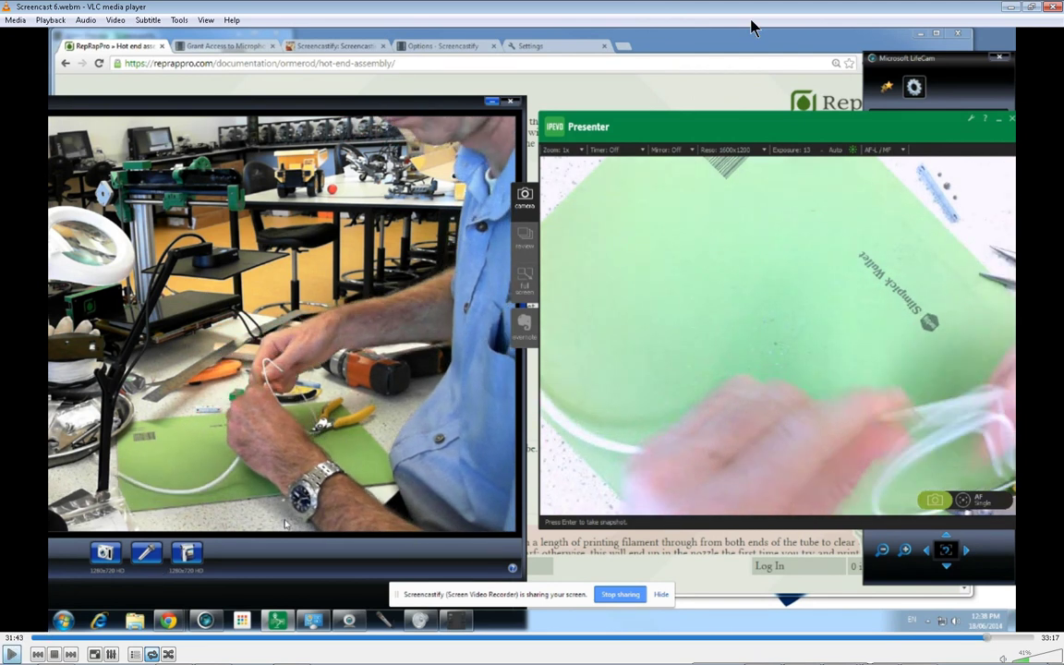
Minimize VLC and Explorer, move the Logitech webcam window up-left, and show Chrome's dictionary page
{"action": "left_click", "coordinate": [1007, 8]}
{"action": "left_click", "coordinate": [1009, 8]}
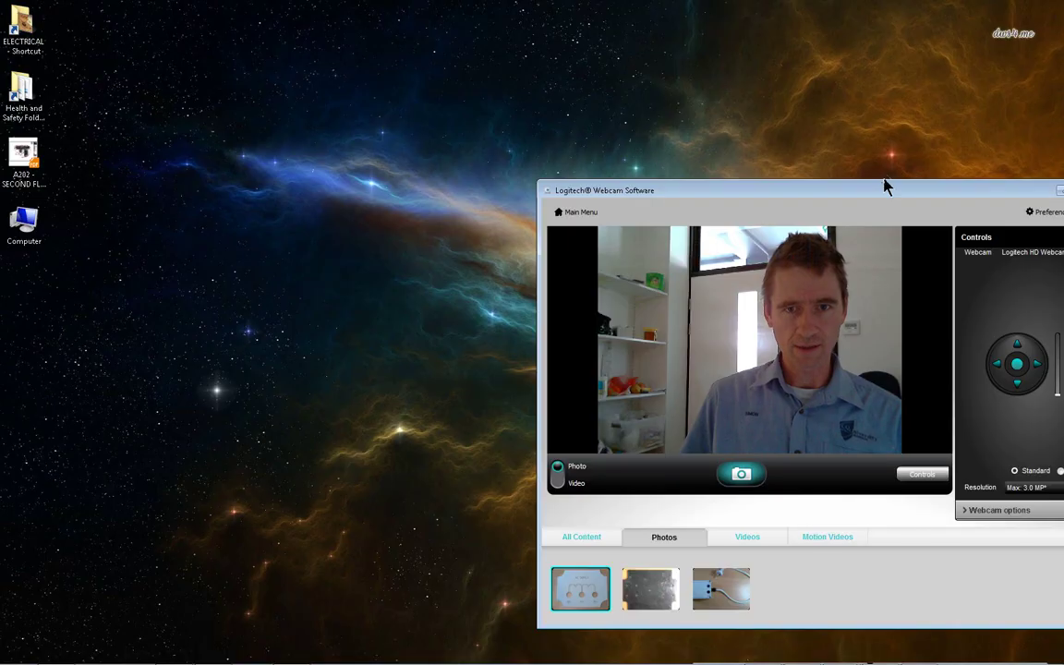
{"action": "left_click_drag", "start_coordinate": [886, 185], "coordinate": [750, 126]}
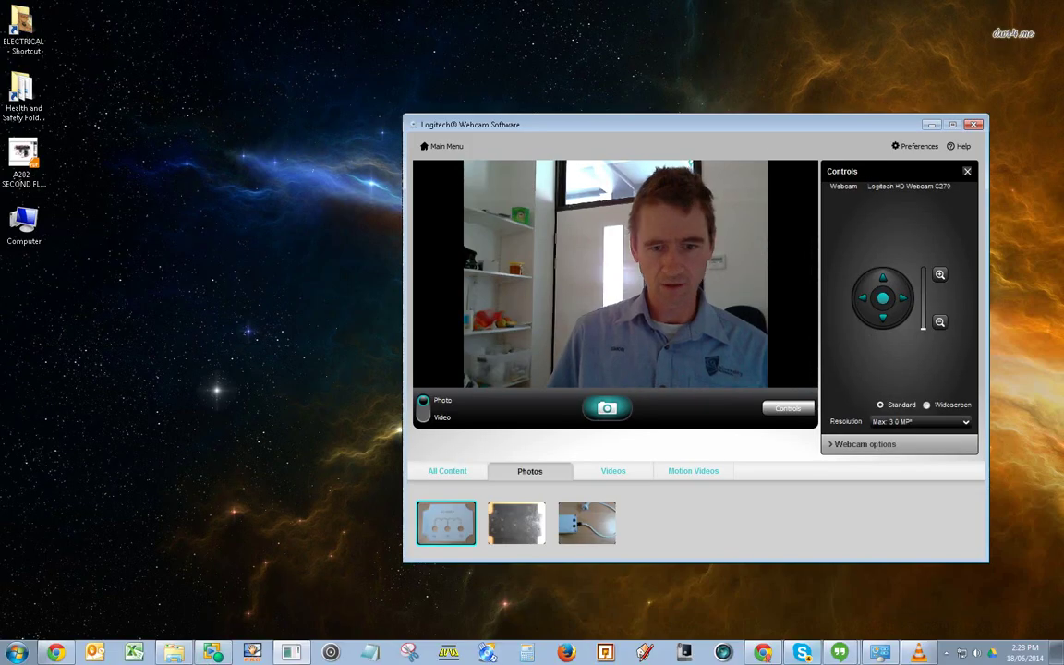
{"action": "left_click", "coordinate": [764, 654]}
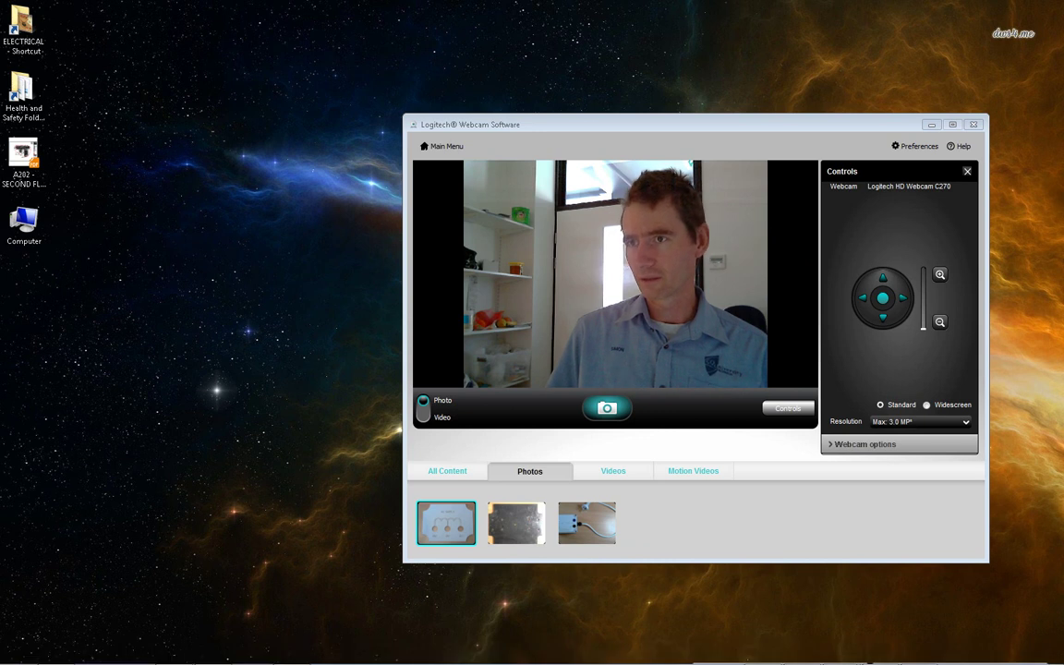
{"action": "key", "text": "alt+Tab"}
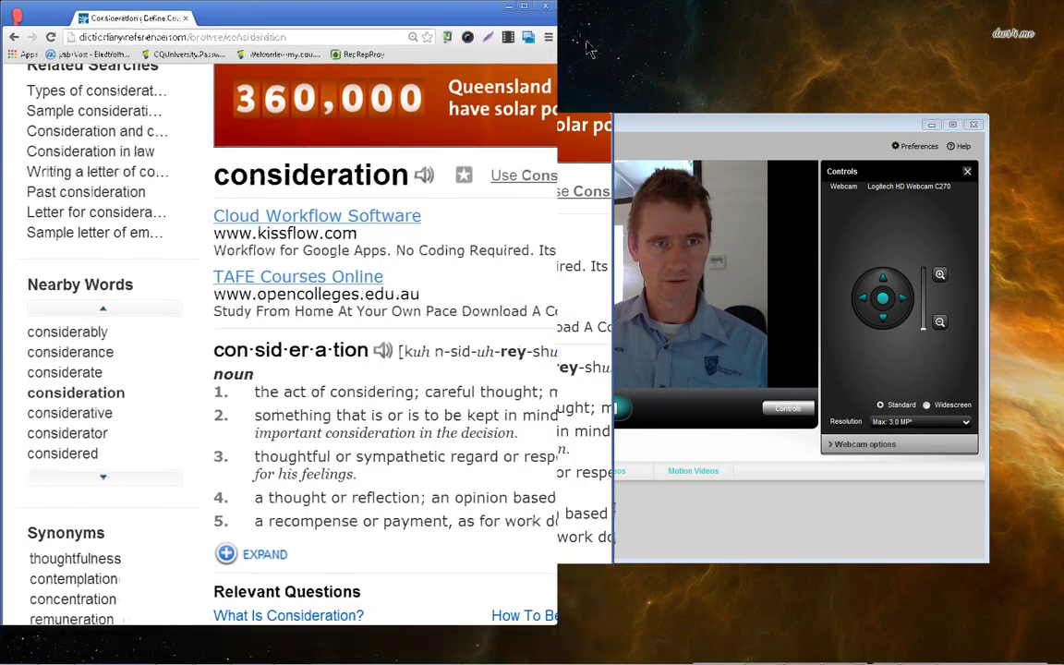
Maximize the 'consideration' dictionary page, scroll its definitions, then bring back the Logitech webcam window
{"action": "key", "text": "super+Up"}
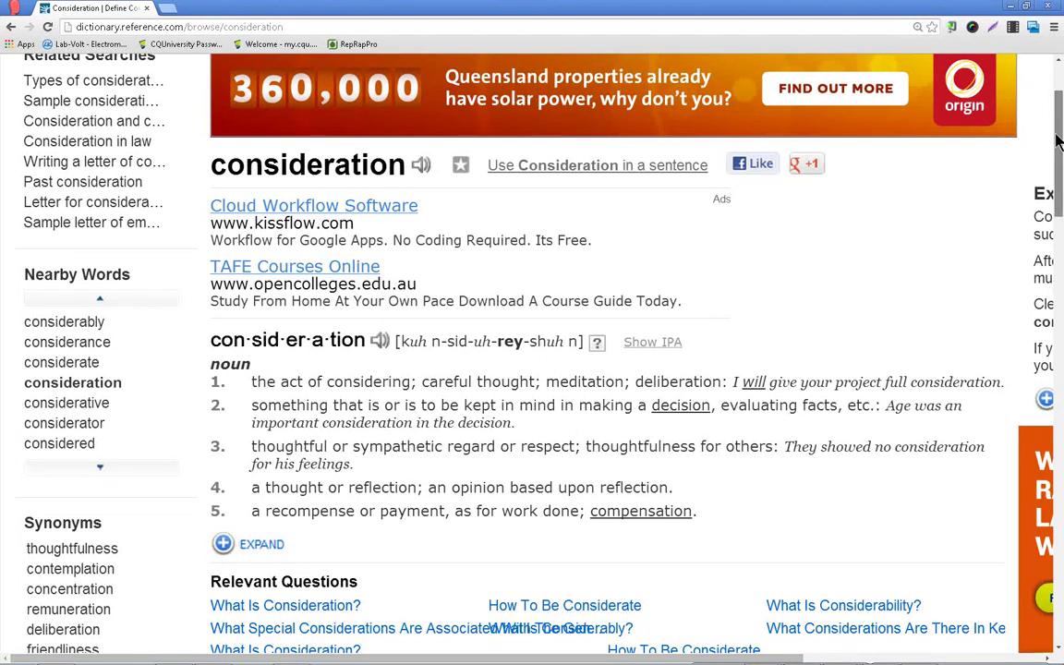
{"action": "scroll", "coordinate": [1060, 141], "scroll_direction": "down", "scroll_amount": 1}
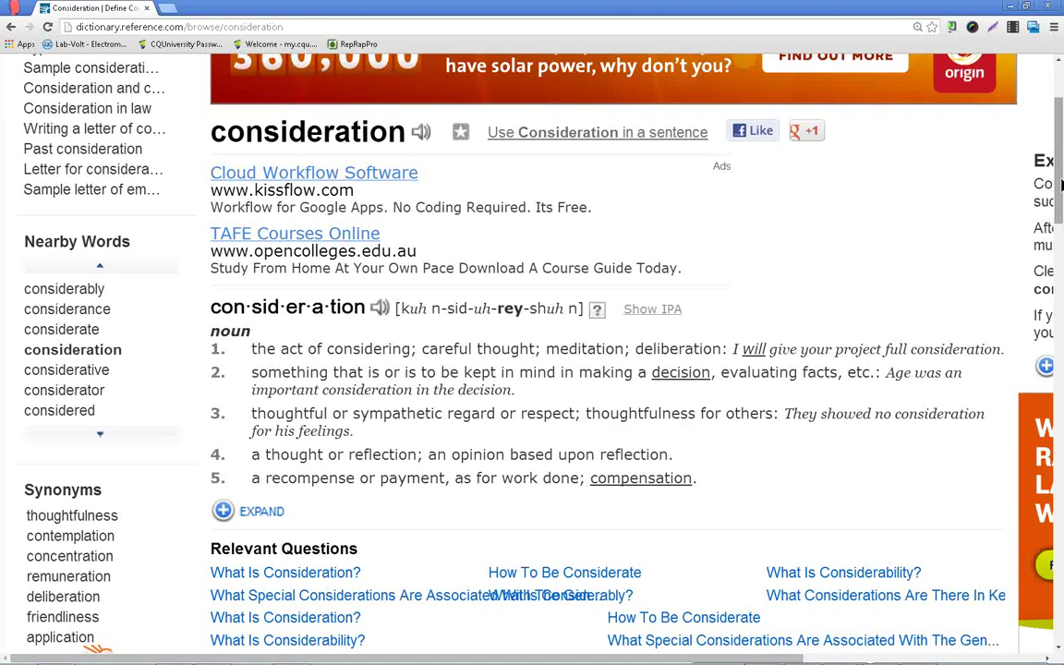
{"action": "left_click_drag", "start_coordinate": [1059, 178], "coordinate": [1059, 185]}
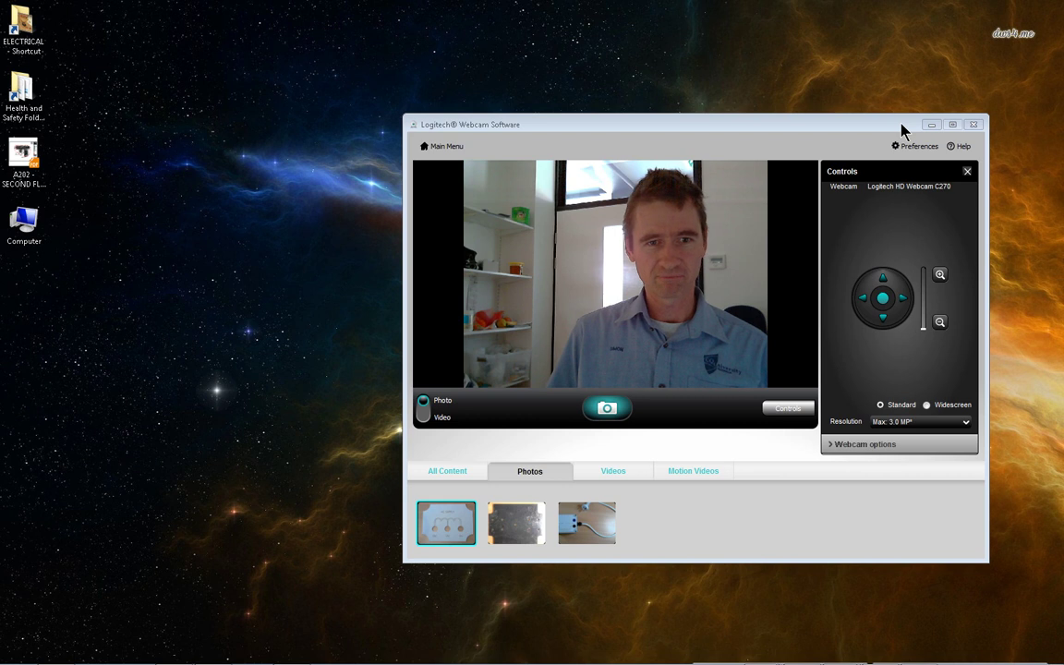
{"action": "left_click", "coordinate": [880, 114]}
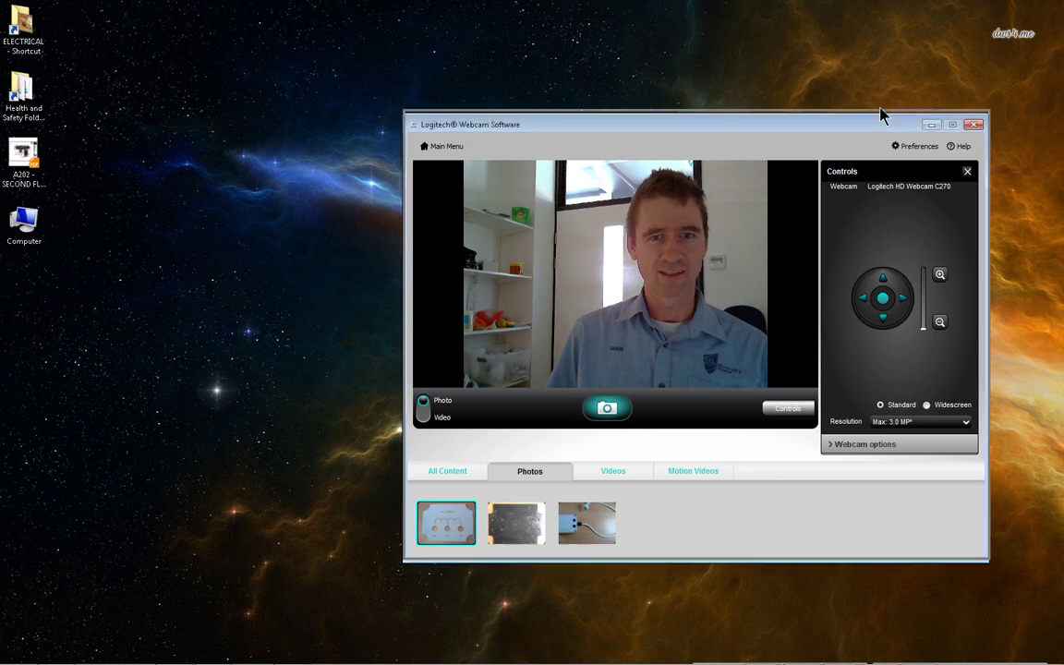